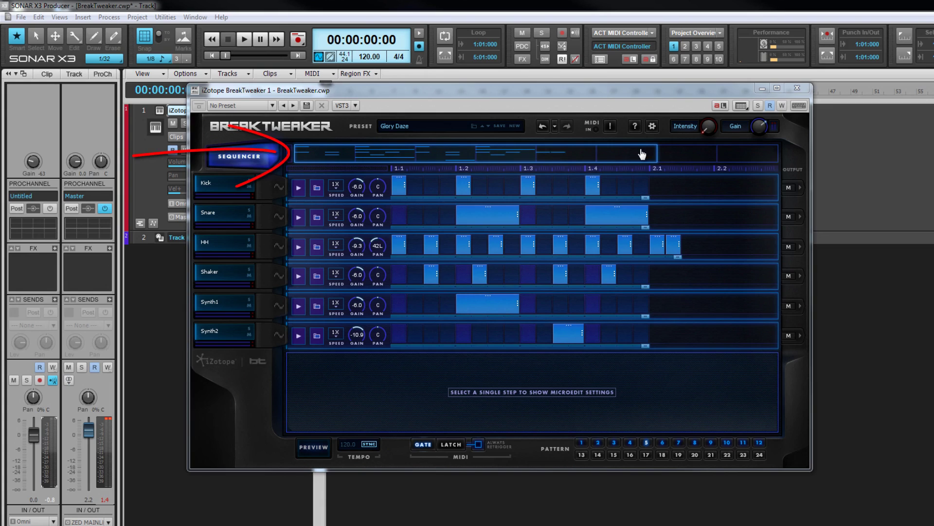
# - Return the view to the pattern start and keep the pattern's time signature at 4/4
pyautogui.moveTo(640, 153); pyautogui.dragTo(769, 153)
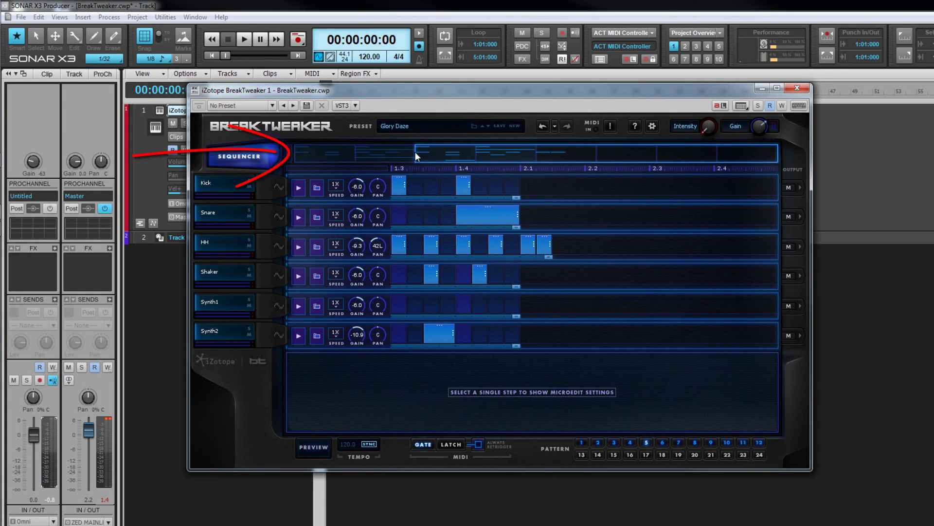
pyautogui.click(317, 155)
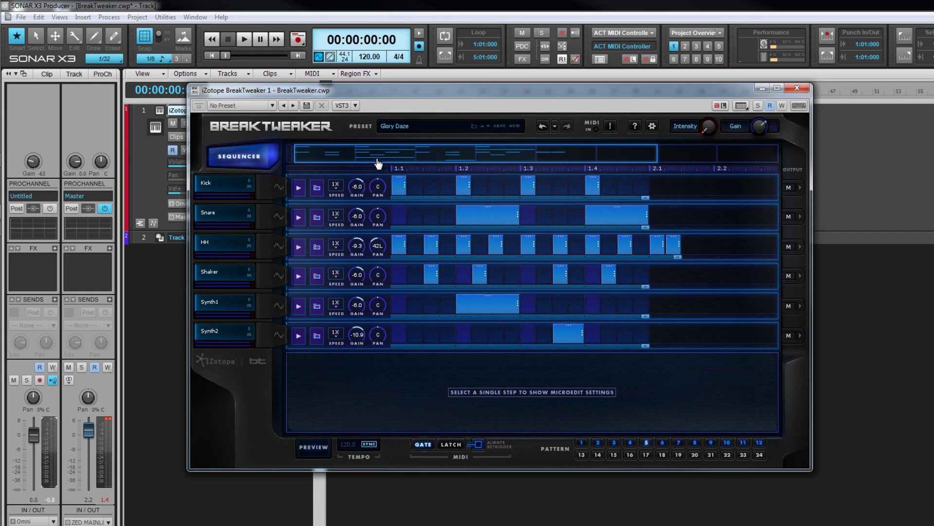
pyautogui.moveTo(443, 176); pyautogui.dragTo(560, 177)
pyautogui.rightClick(548, 168)
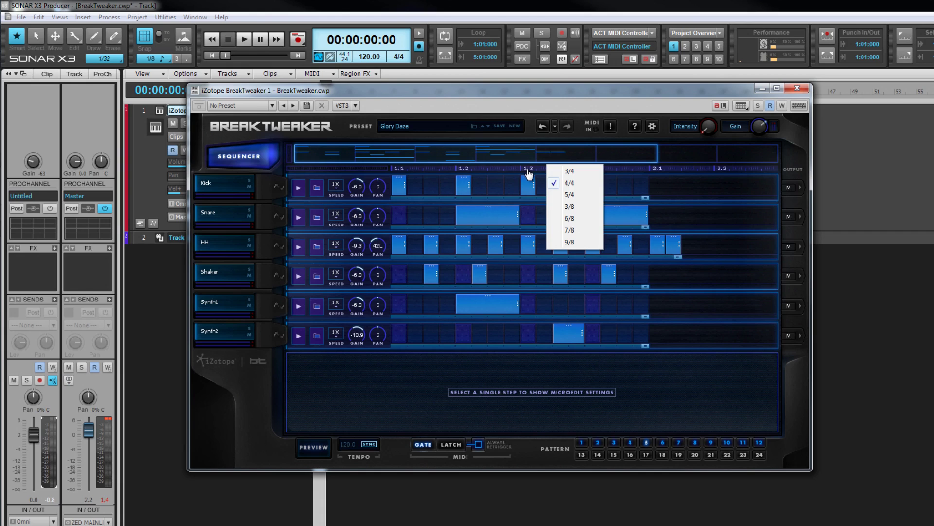
pyautogui.click(525, 174)
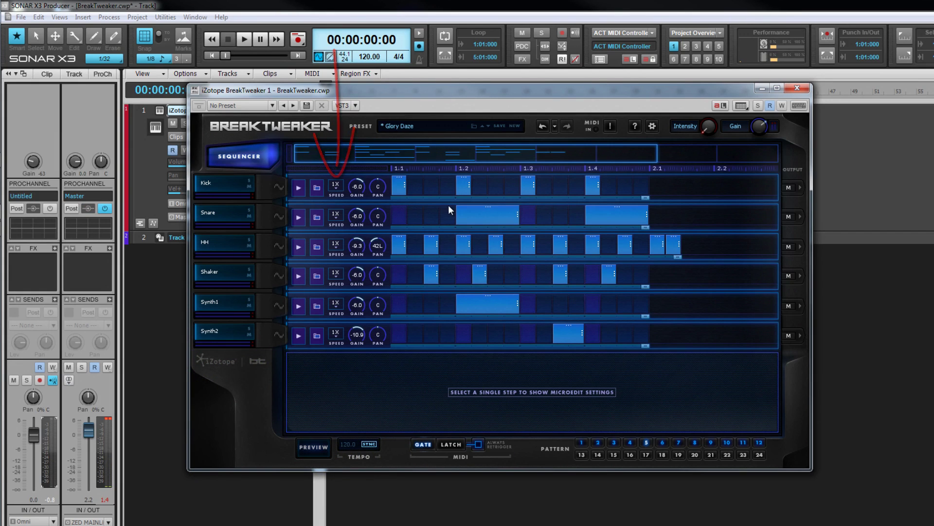
# - Keep the Kick track's playback speed at 1X
pyautogui.click(336, 185)
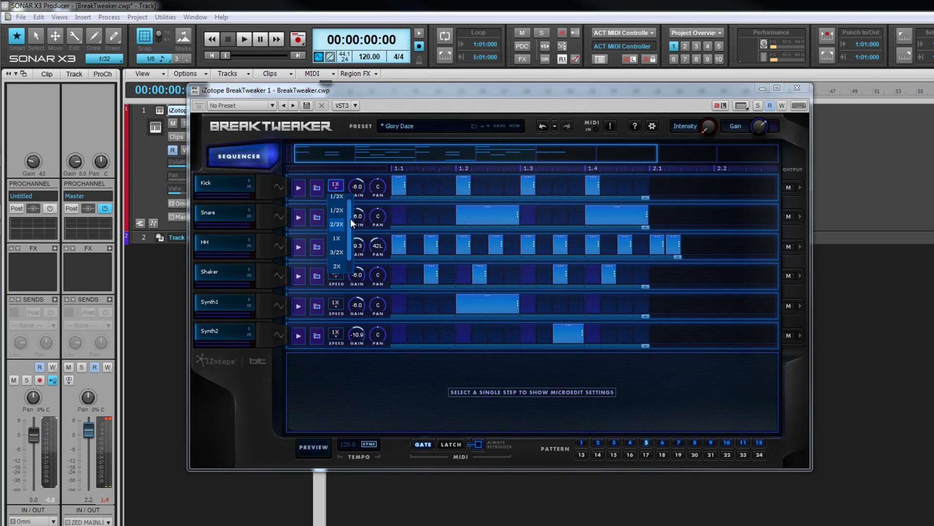
pyautogui.scroll(-1, 345, 255)
pyautogui.scroll(1, 349, 254)
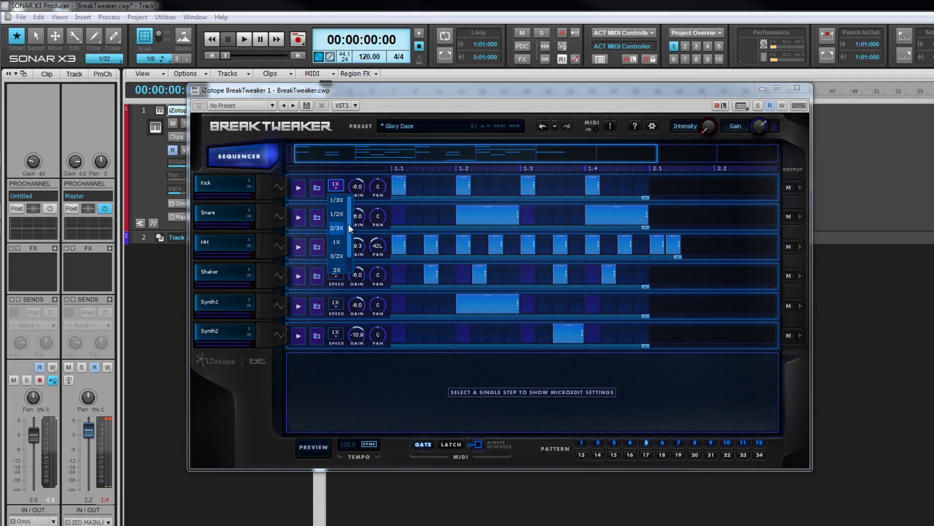
pyautogui.click(339, 242)
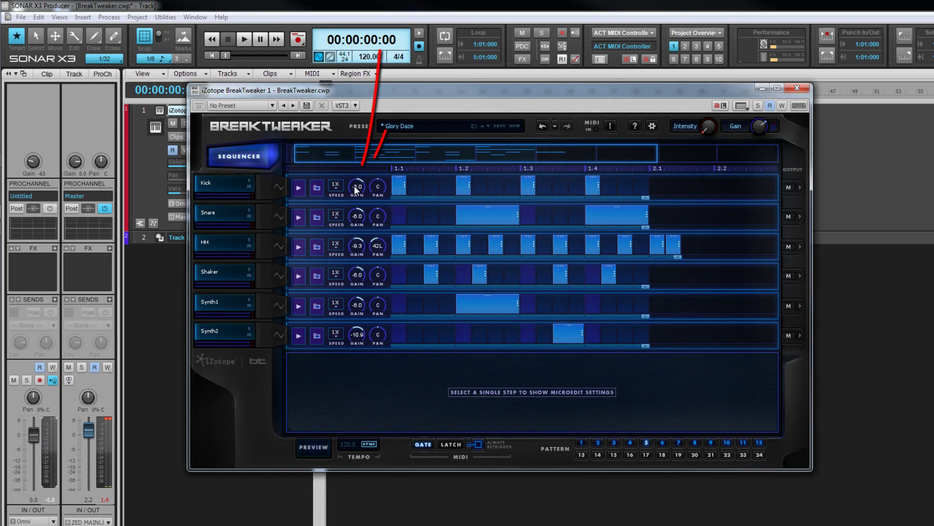
# - Set the Kick track's gain to -6.0 and reset its pan to centre
pyautogui.moveTo(357, 210); pyautogui.dragTo(359, 217)
pyautogui.scroll(2, 357, 185)
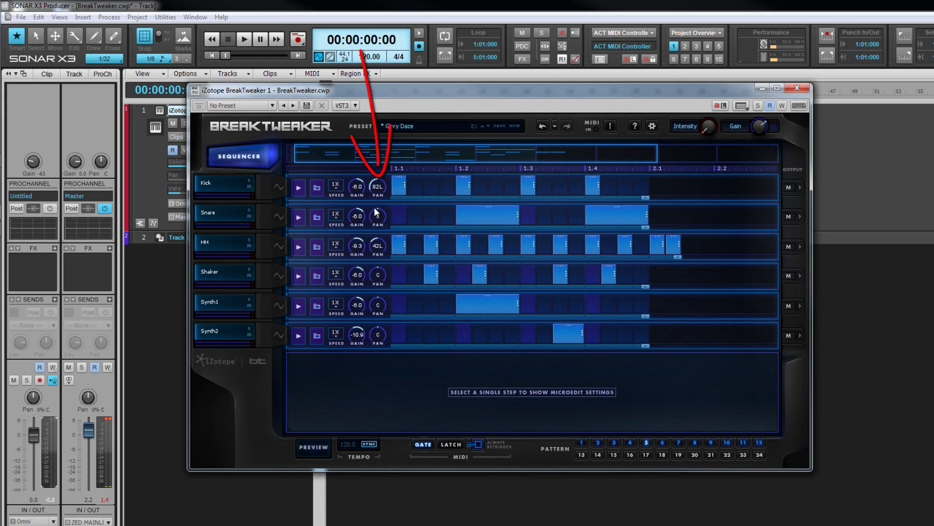
pyautogui.moveTo(378, 186); pyautogui.dragTo(370, 144)
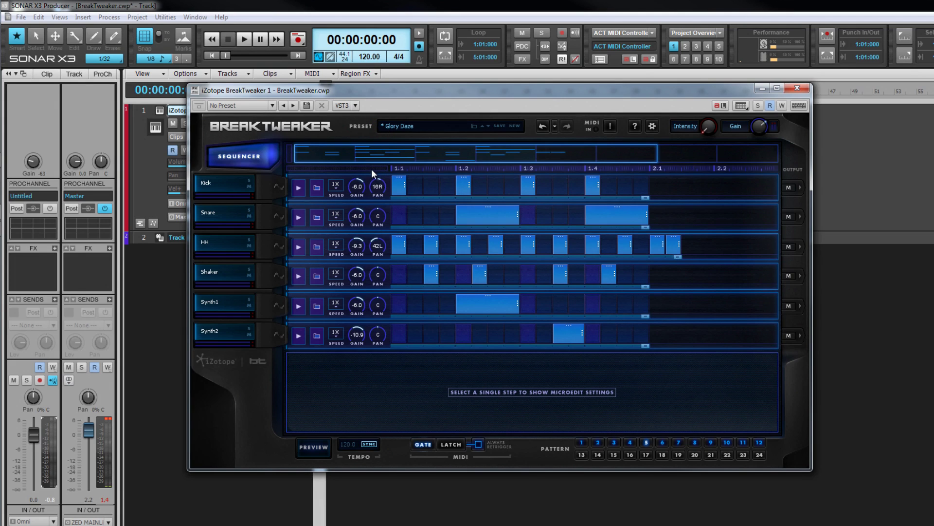
pyautogui.doubleClick(378, 188)
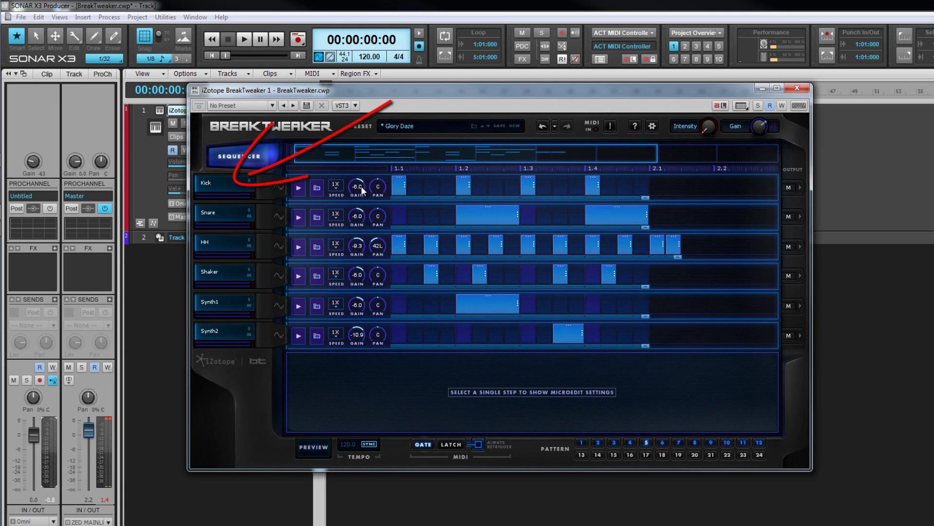
# - Rename the Kick track to 'Kick Drum' and preview it
pyautogui.doubleClick(234, 182)
pyautogui.click(233, 183)
pyautogui.write('Drum')
pyautogui.press('Return')
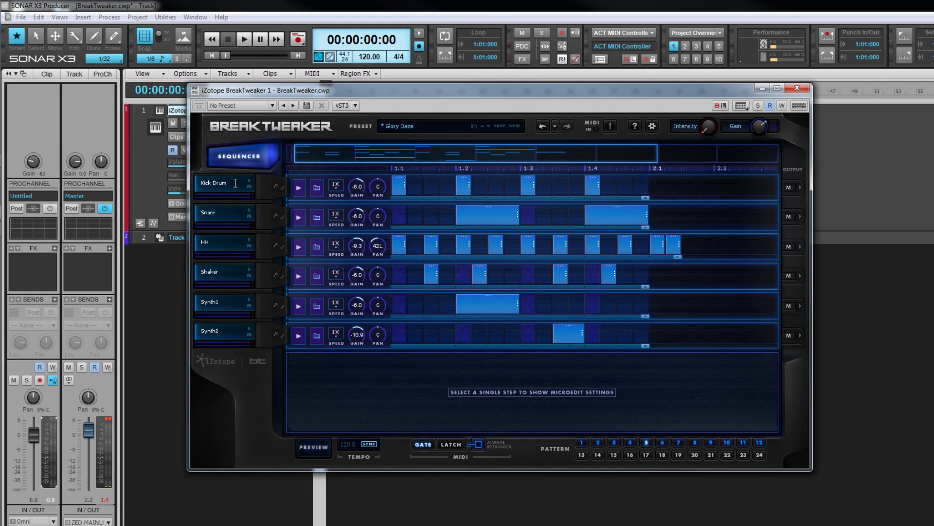
pyautogui.click(298, 188)
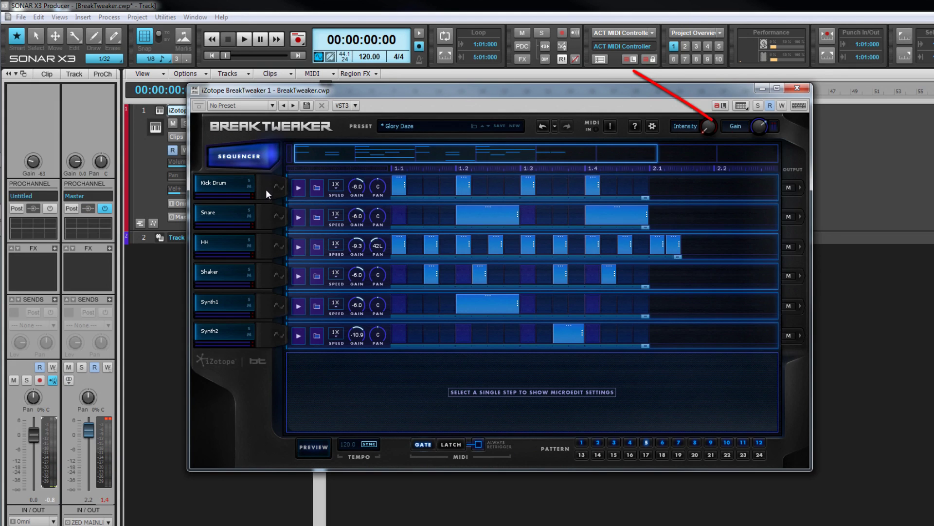
pyautogui.click(800, 188)
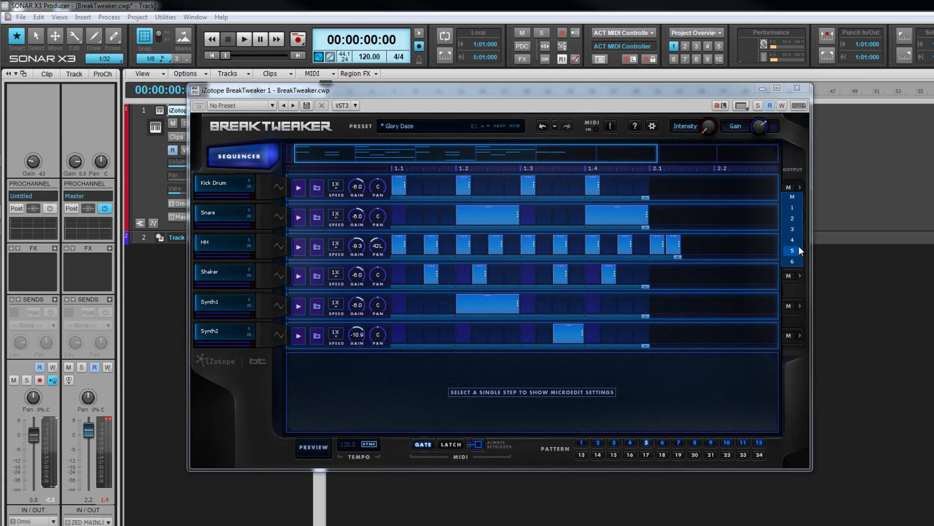
pyautogui.click(799, 246)
pyautogui.click(799, 189)
pyautogui.click(799, 196)
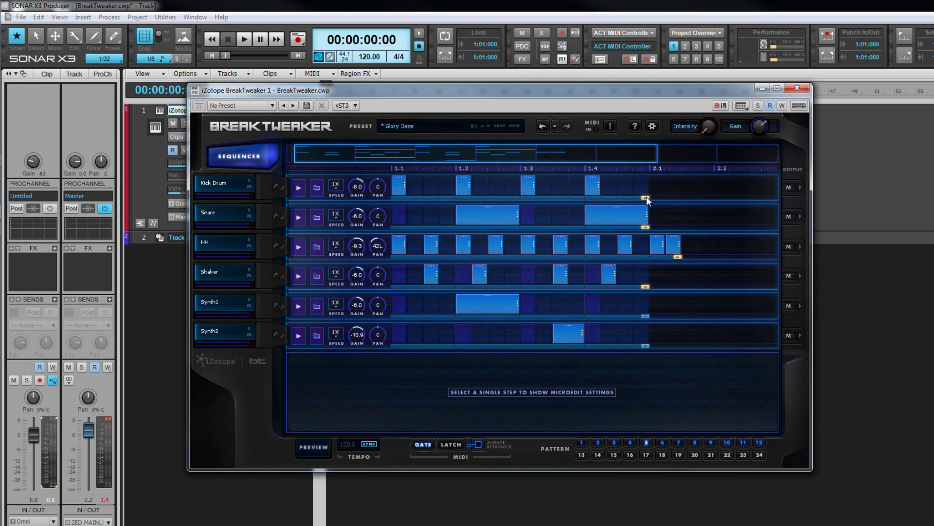
pyautogui.moveTo(646, 197)
pyautogui.mouseDown()
pyautogui.moveTo(691, 197)
pyautogui.moveTo(652, 198)
pyautogui.mouseUp()
# - Add and remove a Kick Drum step, then lengthen and restore the 1.2 kick to one cell
pyautogui.click(623, 185)
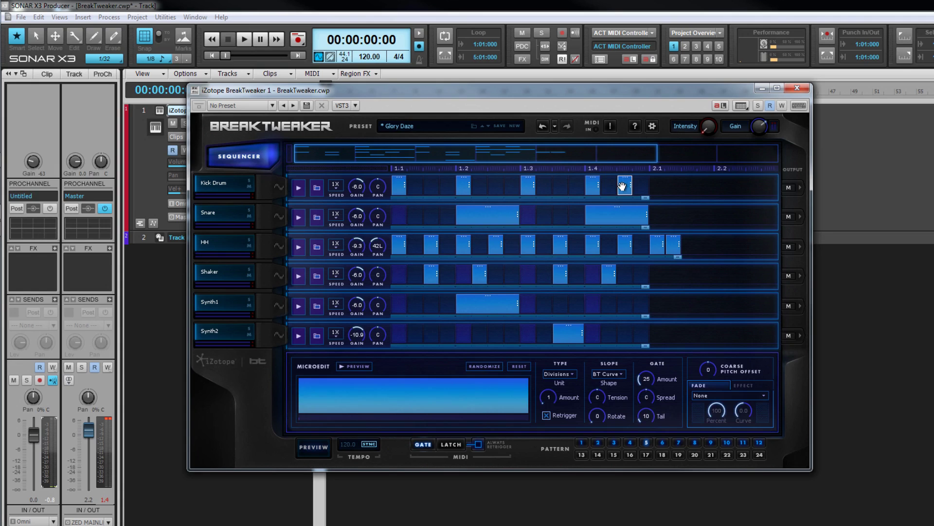
pyautogui.click(624, 185)
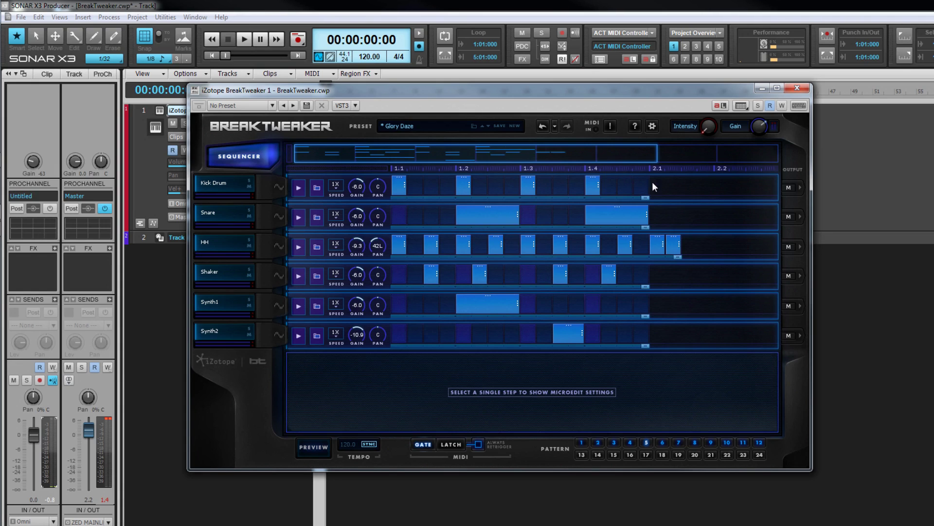
pyautogui.moveTo(466, 179); pyautogui.dragTo(502, 186)
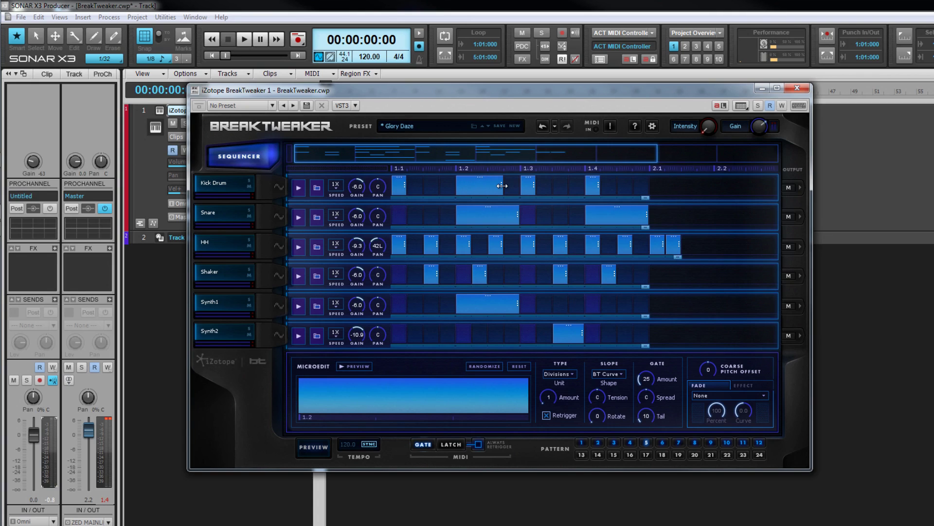
pyautogui.moveTo(502, 186); pyautogui.dragTo(469, 185)
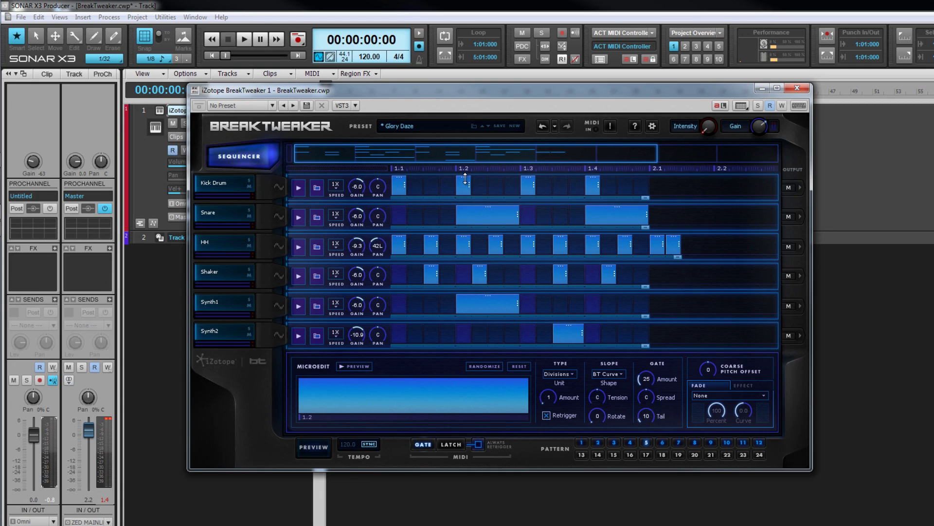
# - Try the 1.2 kick's velocity, then add a kick step just after 1.2
pyautogui.moveTo(465, 184)
pyautogui.mouseDown()
pyautogui.moveTo(465, 192)
pyautogui.moveTo(466, 180)
pyautogui.mouseUp()
pyautogui.click(479, 186)
pyautogui.rightClick(479, 185)
# - Toggle choke on and off for the extra kick step, then delete it
pyautogui.click(504, 190)
pyautogui.rightClick(479, 187)
pyautogui.click(510, 195)
pyautogui.click(478, 187)
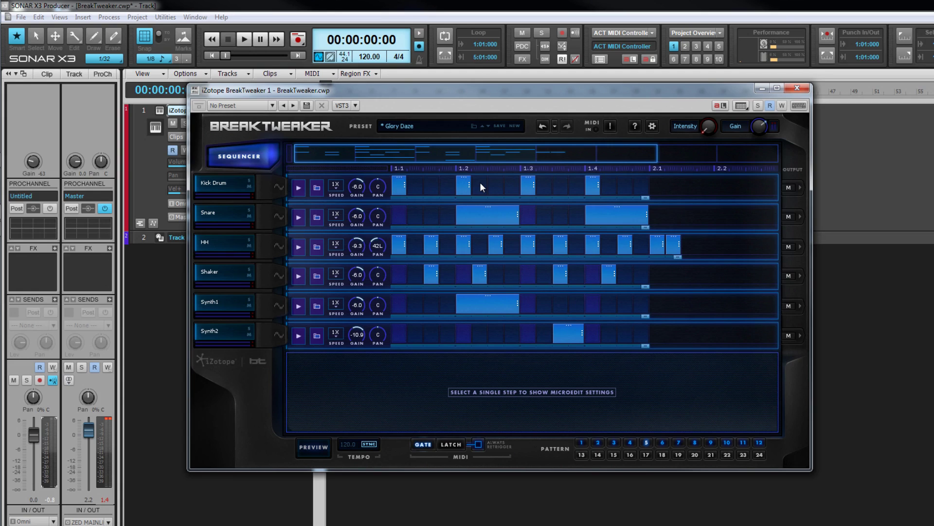
# - Copy the 1.2 kick step and select the kicks at 1.1, 1.3 and 1.4 together
pyautogui.rightClick(463, 185)
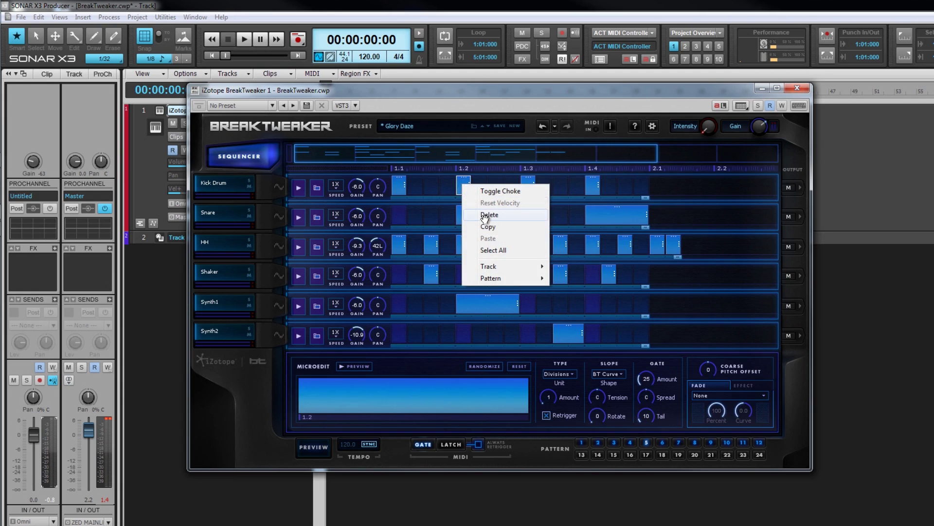
pyautogui.click(490, 228)
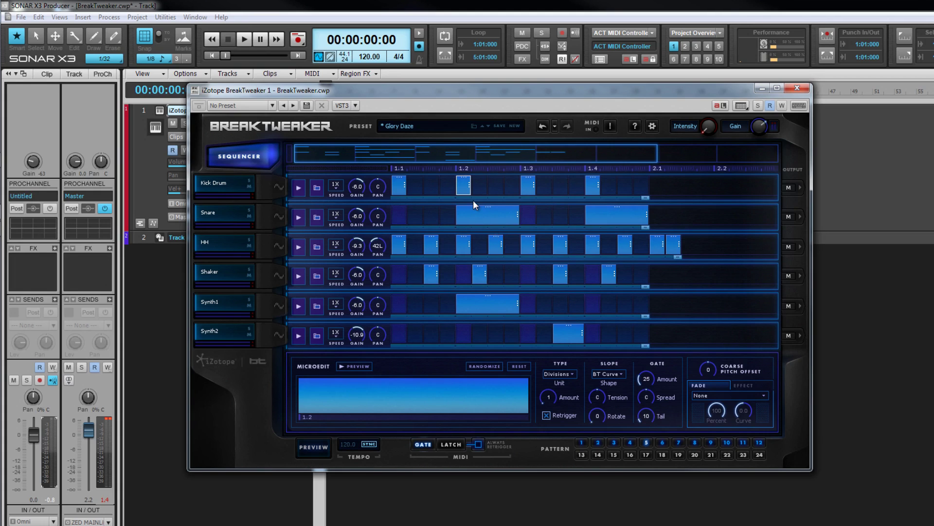
pyautogui.click(399, 189)
pyautogui.keyDown('shift'); pyautogui.click(593, 185); pyautogui.keyUp('shift')
pyautogui.click(528, 185)
pyautogui.click(398, 187)
pyautogui.moveTo(398, 176)
pyautogui.mouseDown()
pyautogui.moveTo(399, 192)
pyautogui.moveTo(400, 168)
pyautogui.mouseUp()
pyautogui.rightClick(417, 185)
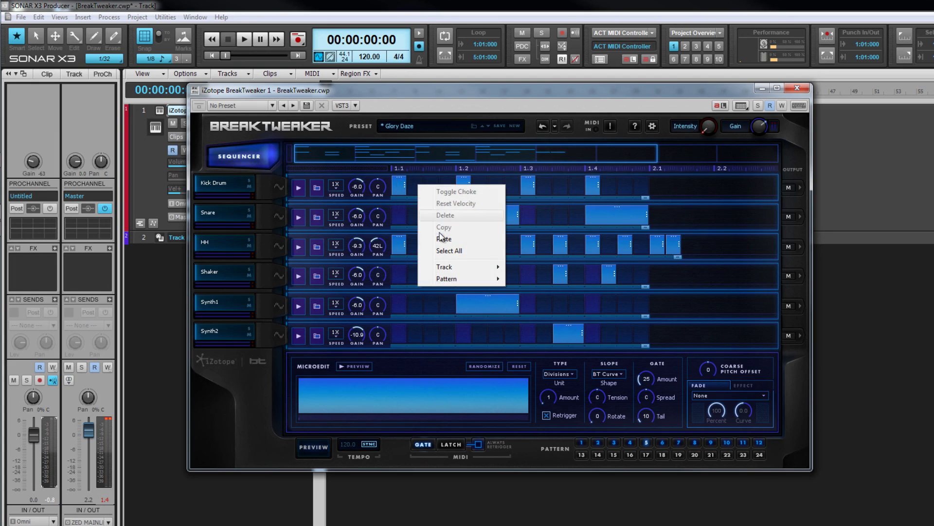
pyautogui.moveTo(445, 269)
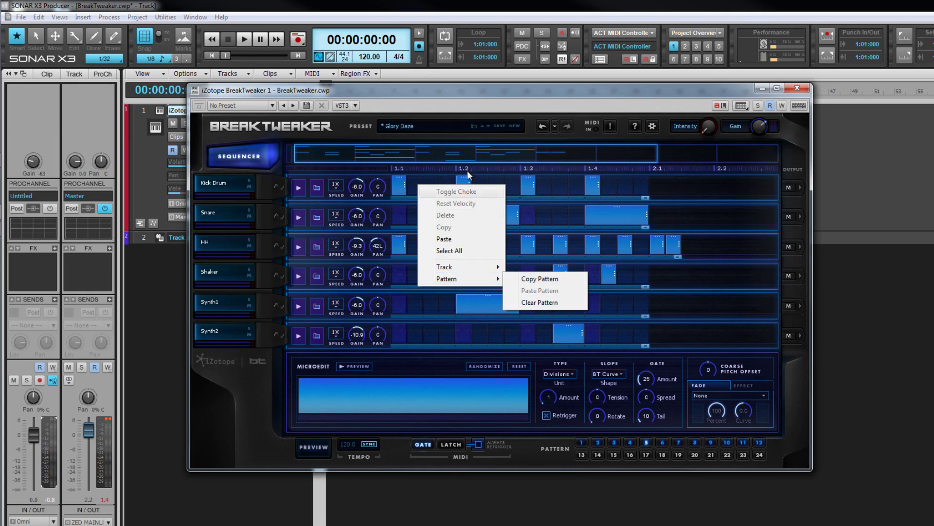
pyautogui.click(454, 88)
pyautogui.rightClick(547, 250)
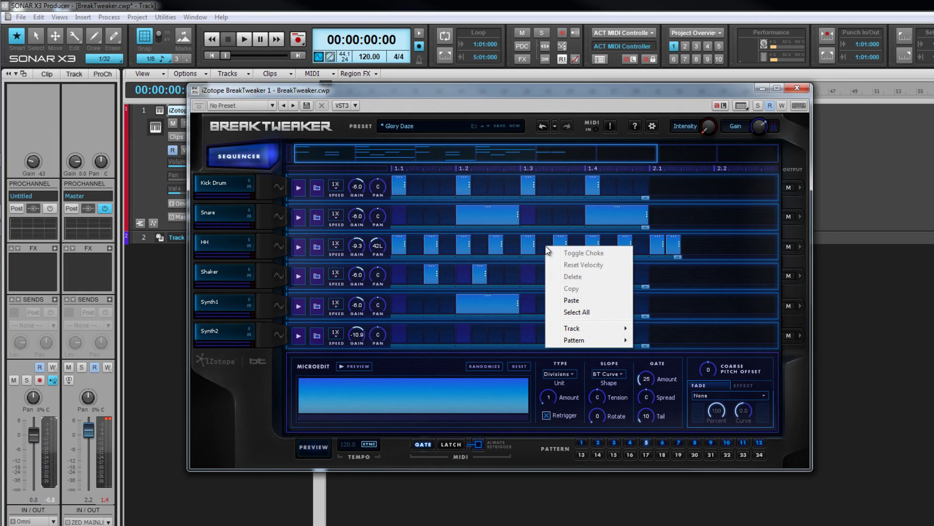
pyautogui.click(582, 312)
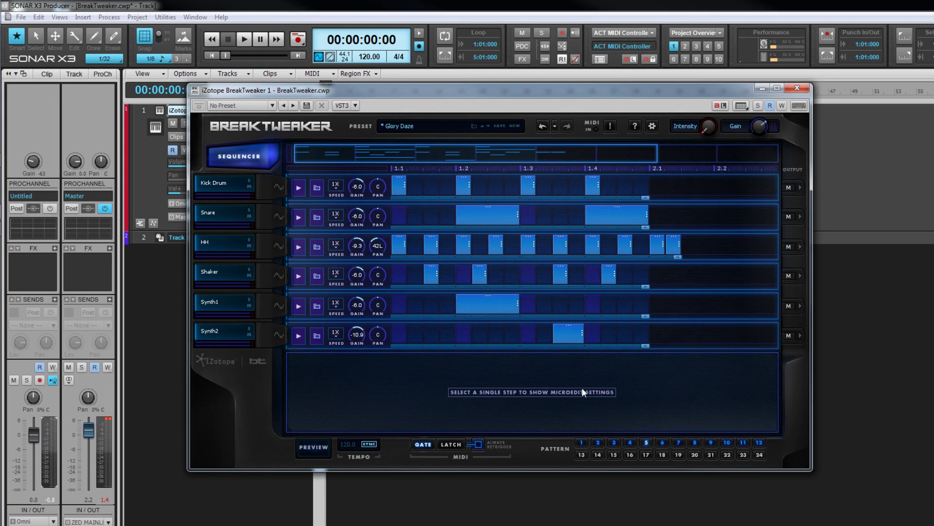
pyautogui.click(598, 442)
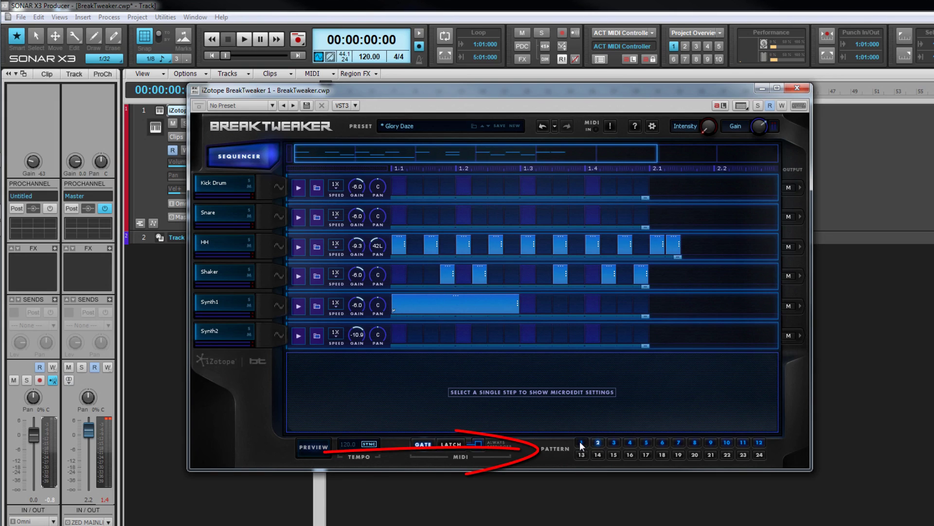
# - Compare patterns 1 and 5, then switch to an unused empty pattern slot
pyautogui.click(581, 442)
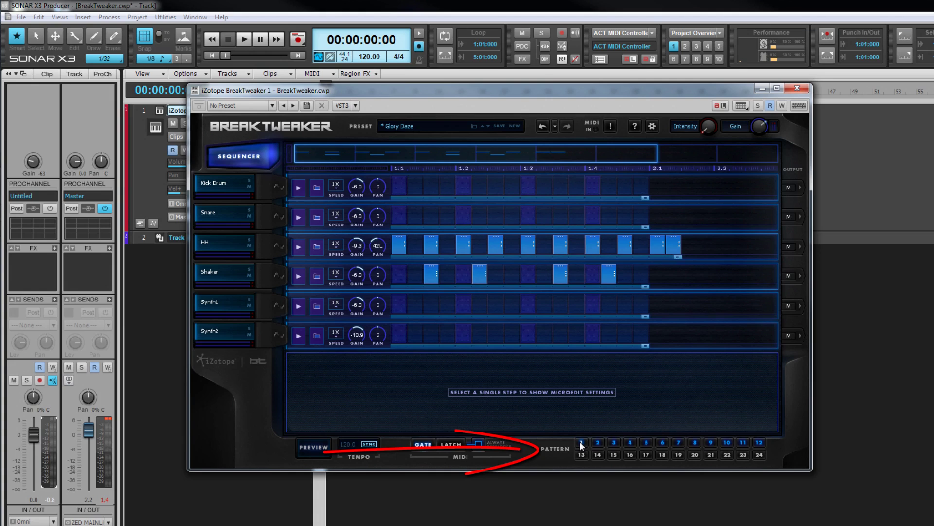
pyautogui.click(645, 441)
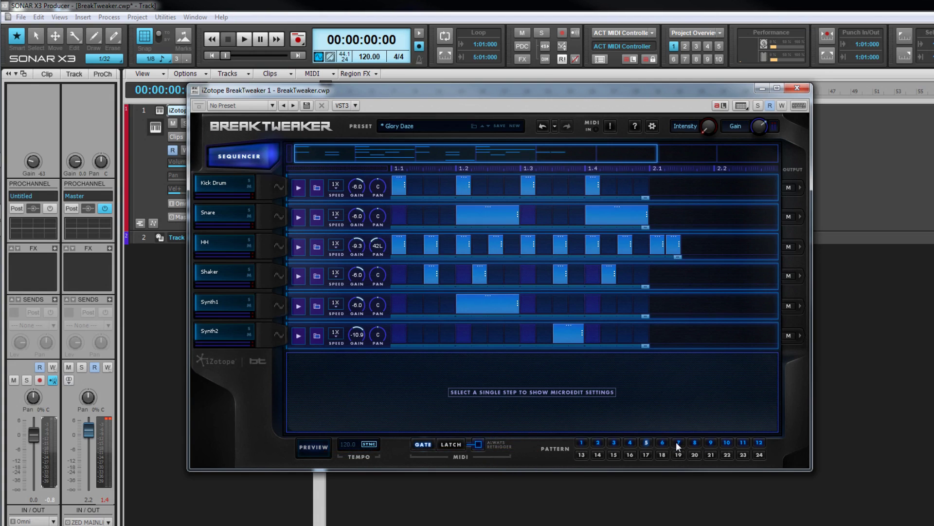
pyautogui.click(662, 454)
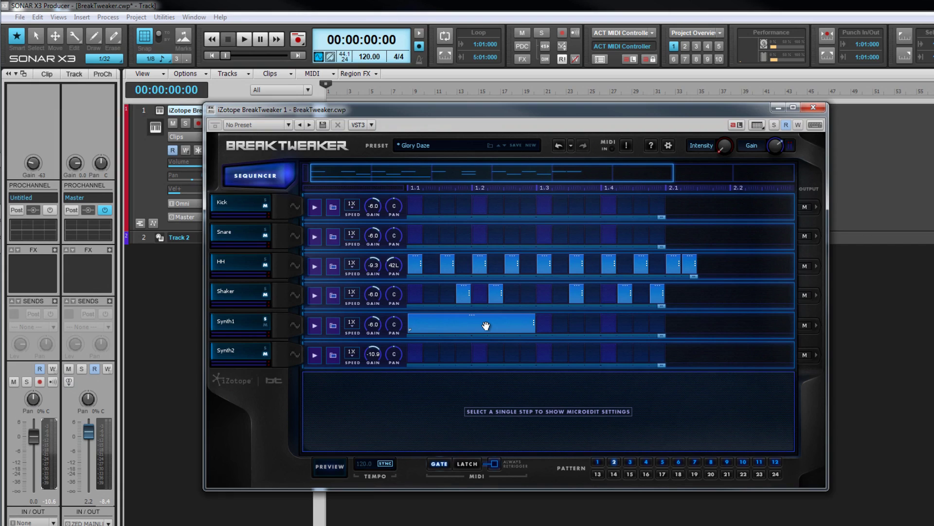
# - Select the long Synth1 step to show its MicroEdit settings
pyautogui.click(486, 326)
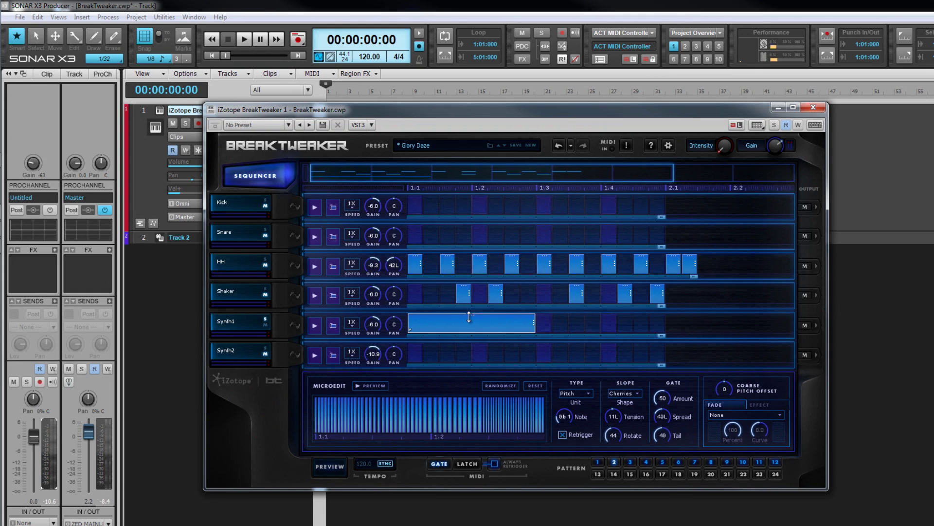
# - Set the Synth1 step's MicroEdit type to Divisions with about 27 divisions, auditioning it
pyautogui.click(370, 385)
pyautogui.click(589, 393)
pyautogui.click(584, 402)
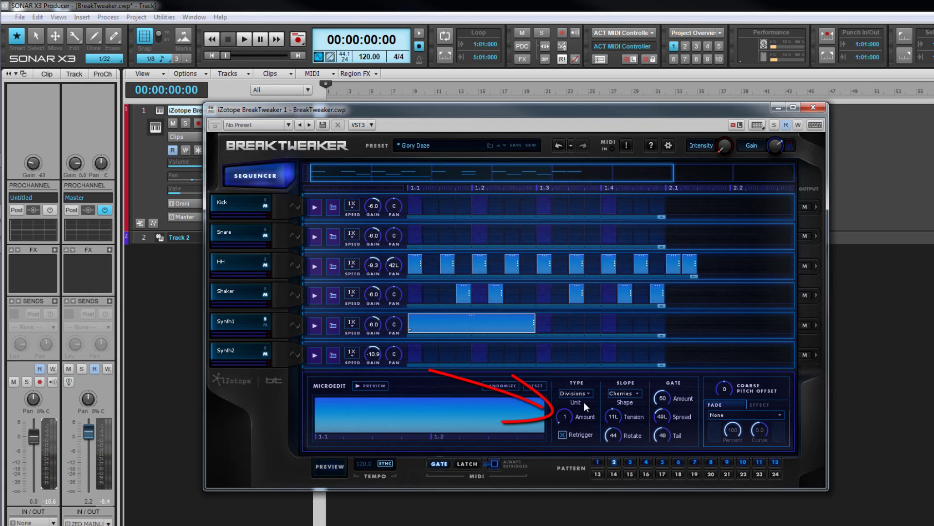
pyautogui.moveTo(562, 418); pyautogui.dragTo(563, 414)
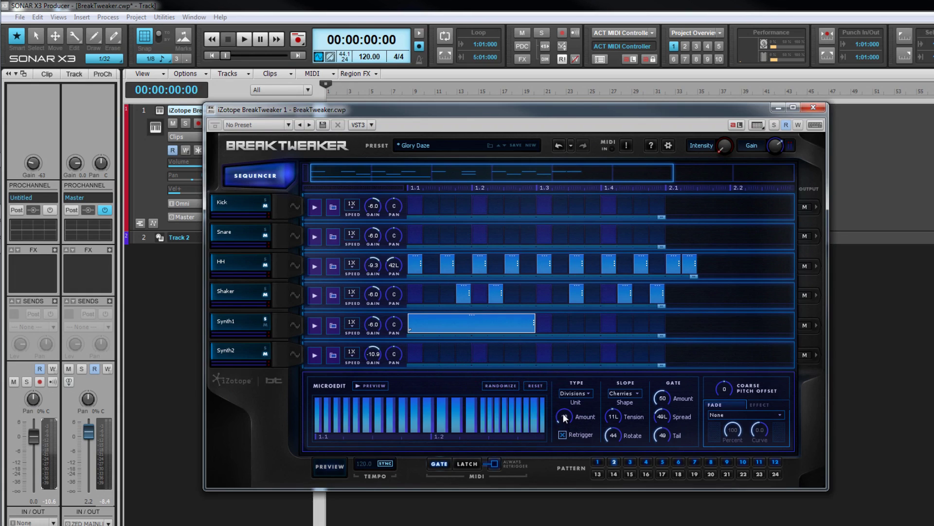
pyautogui.click(379, 385)
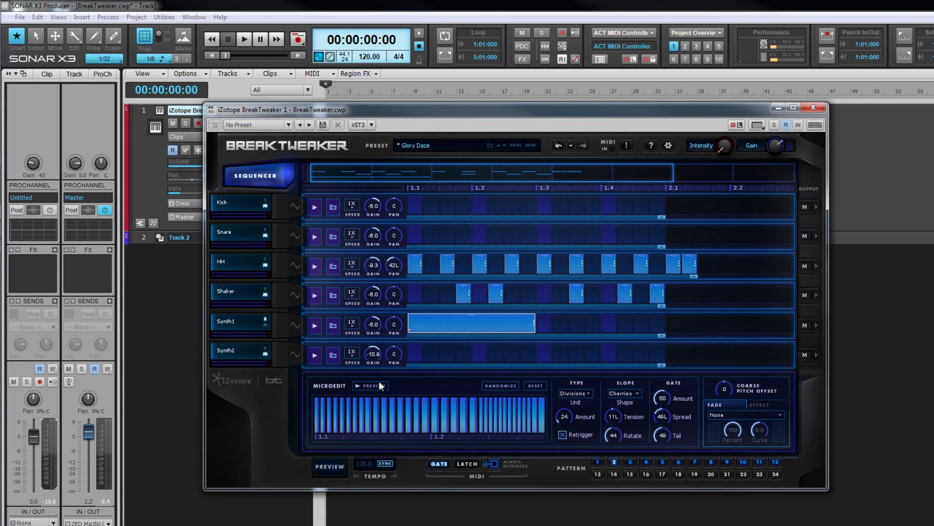
pyautogui.moveTo(565, 416); pyautogui.dragTo(569, 407)
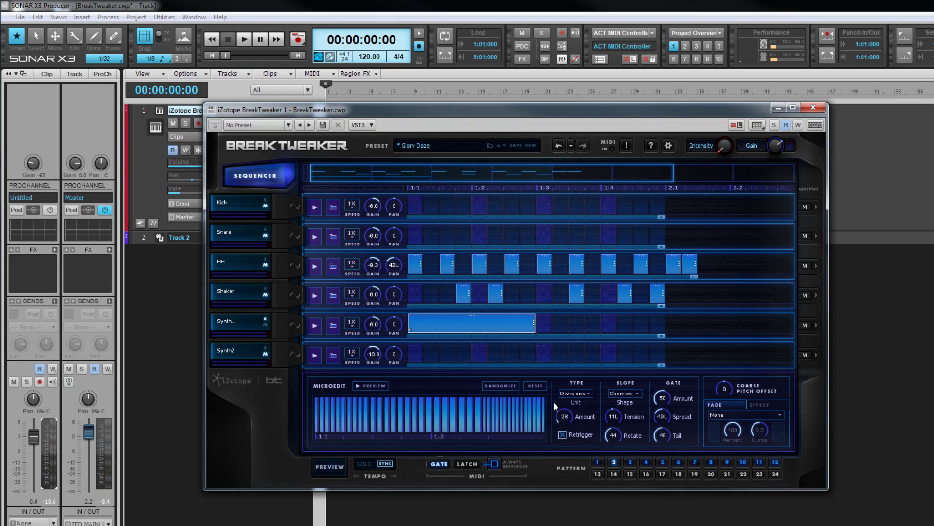
# - Try the Pitch MicroEdit type with its note at A 1 and audition it
pyautogui.click(588, 393)
pyautogui.click(584, 412)
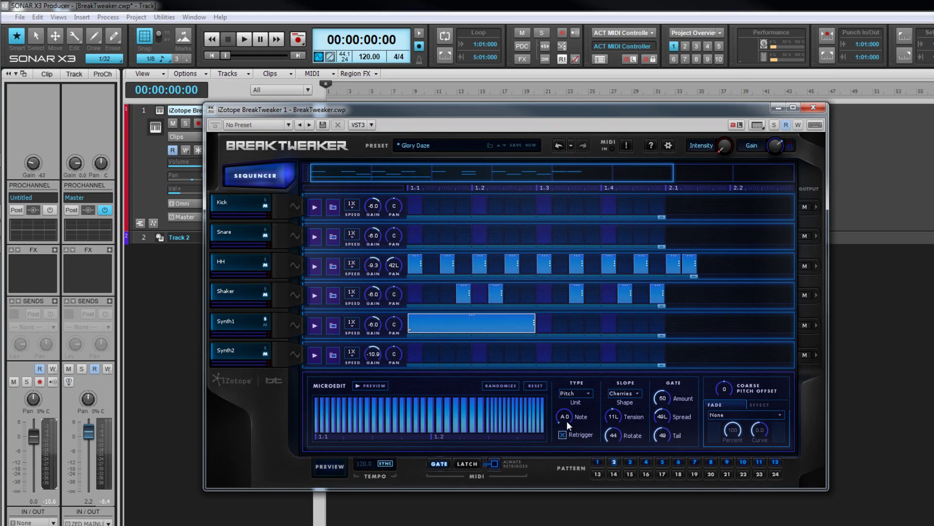
pyautogui.moveTo(567, 421); pyautogui.dragTo(568, 411)
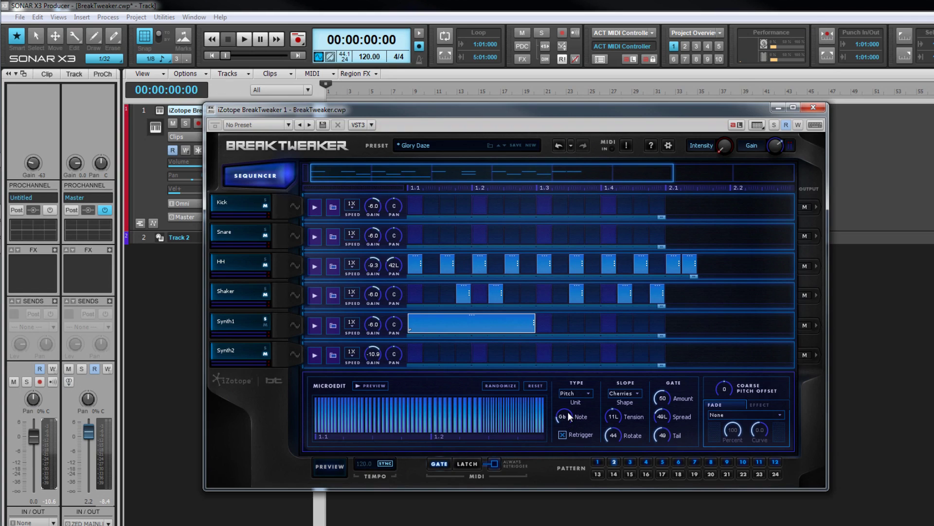
pyautogui.click(373, 385)
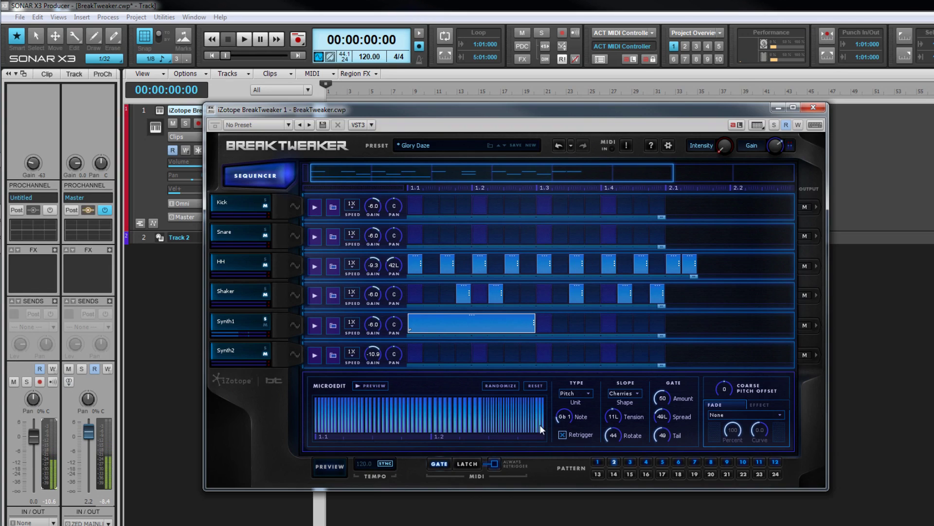
pyautogui.moveTo(565, 422); pyautogui.dragTo(565, 418)
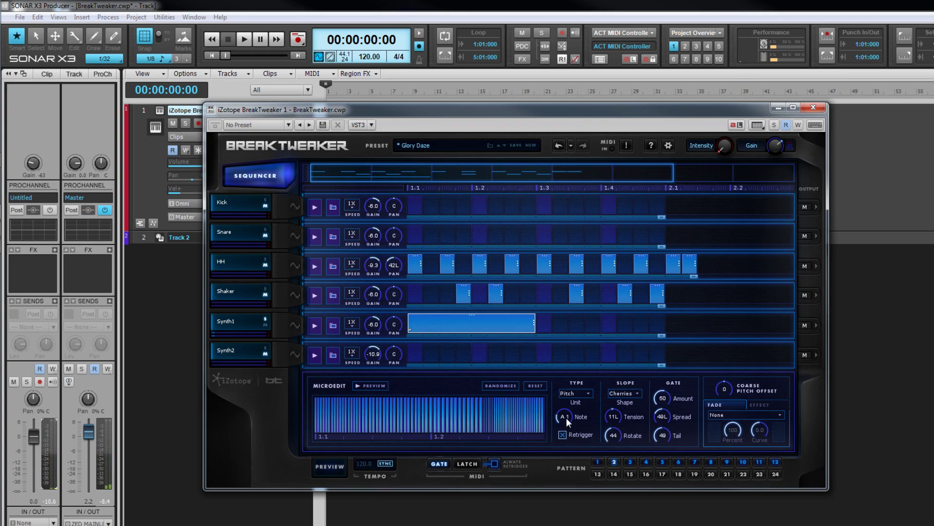
pyautogui.click(378, 385)
# - Audition the Time type, then the Speed type at a 120.8 Hz rate
pyautogui.click(590, 393)
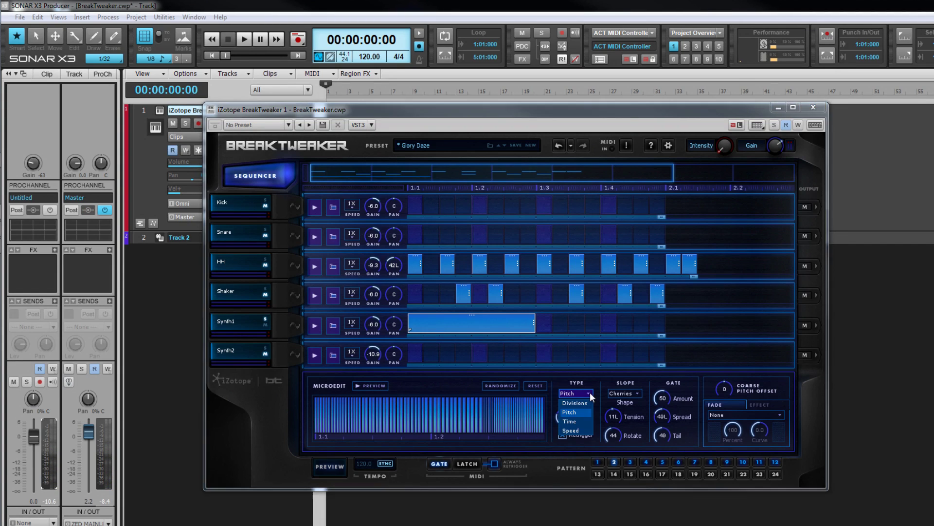
pyautogui.click(579, 421)
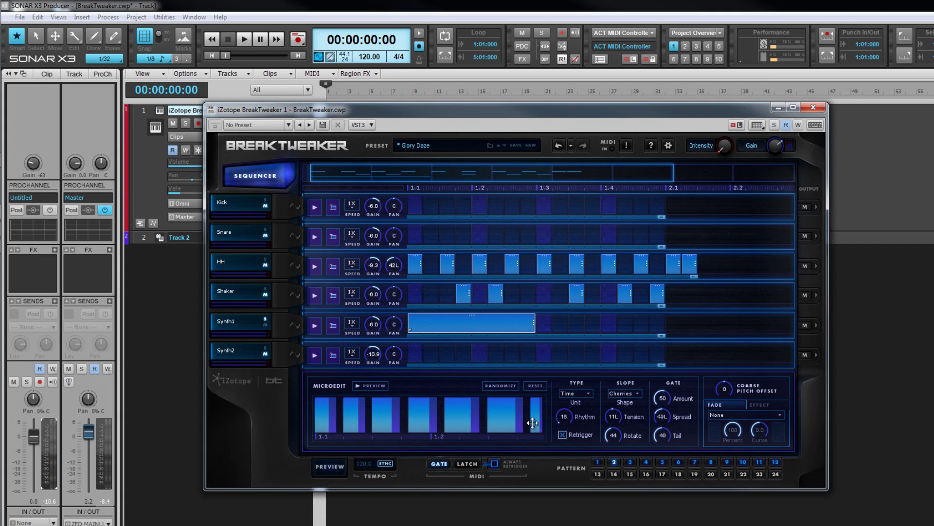
pyautogui.click(375, 385)
pyautogui.click(587, 393)
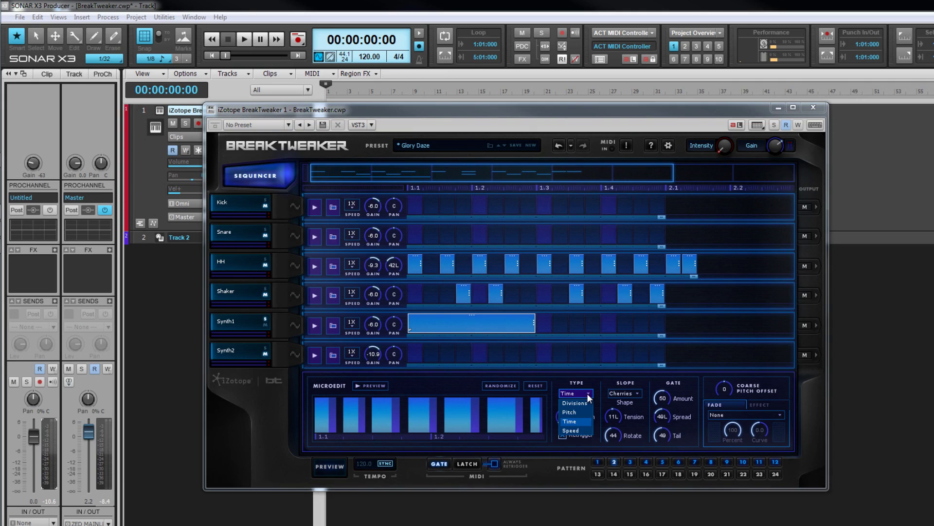
pyautogui.click(576, 430)
pyautogui.moveTo(565, 416); pyautogui.dragTo(564, 407)
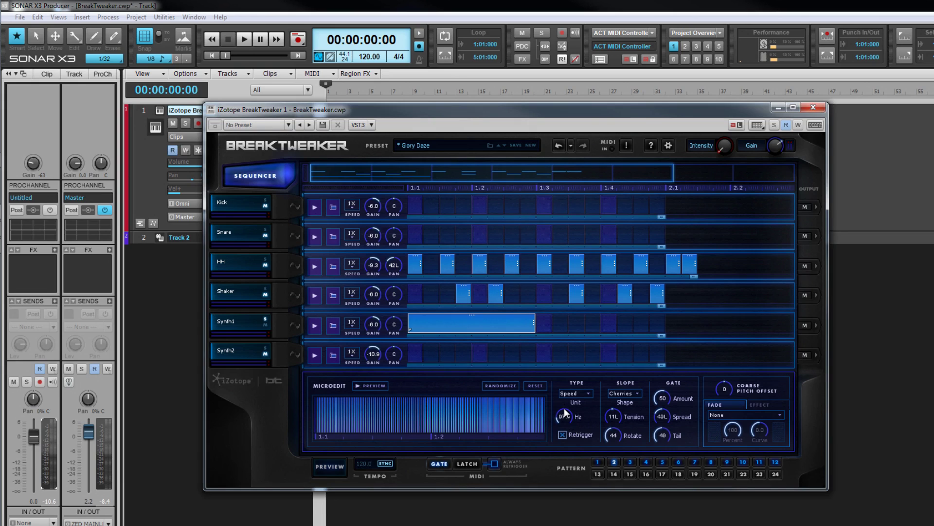
pyautogui.click(378, 385)
# - Return to Pitch with the note raised to F1 and Retrigger off, auditioning it
pyautogui.click(587, 392)
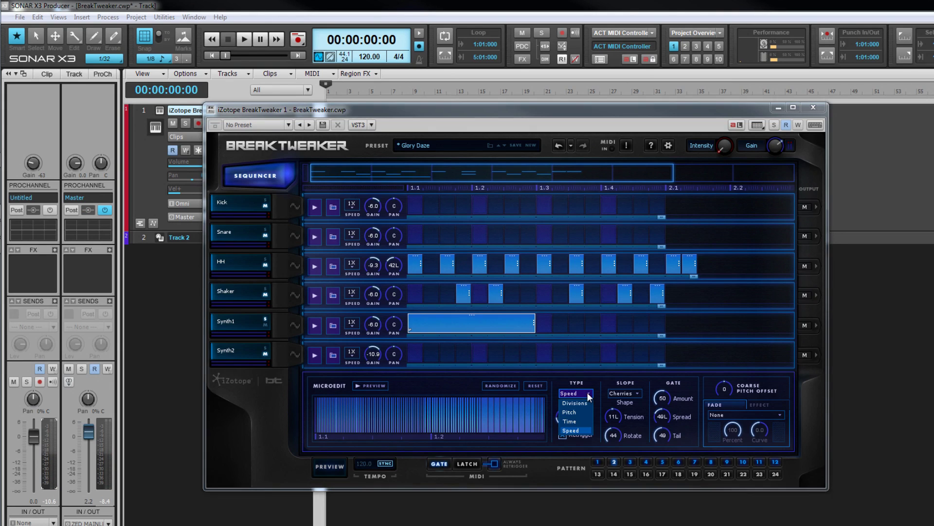
pyautogui.click(571, 410)
pyautogui.moveTo(563, 415); pyautogui.dragTo(563, 406)
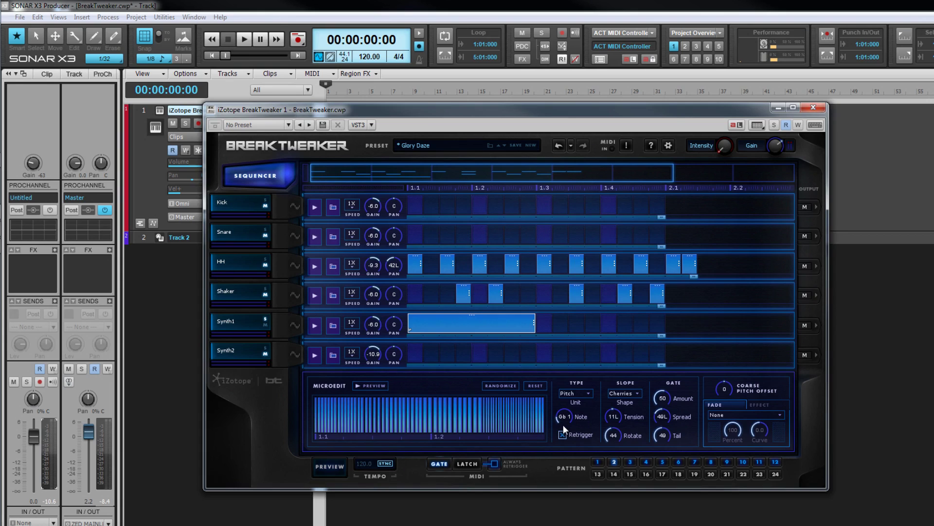
pyautogui.click(381, 385)
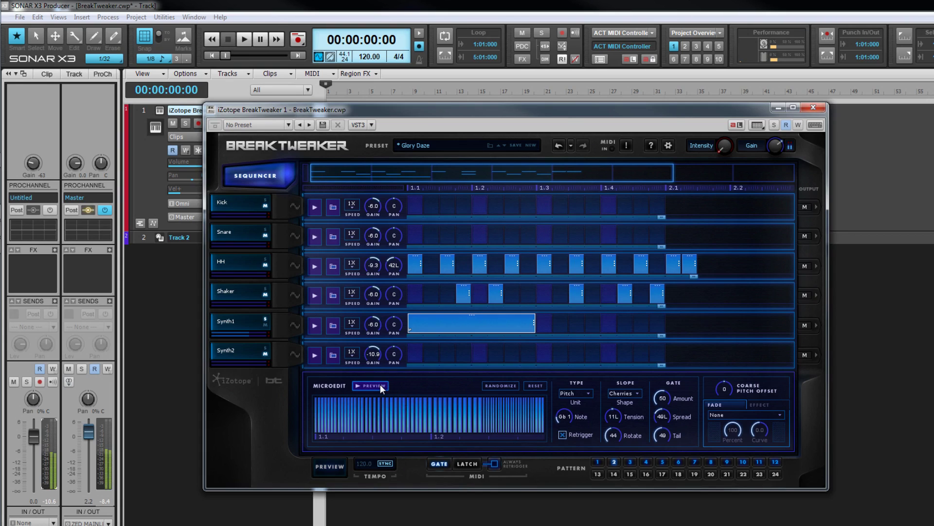
pyautogui.click(563, 434)
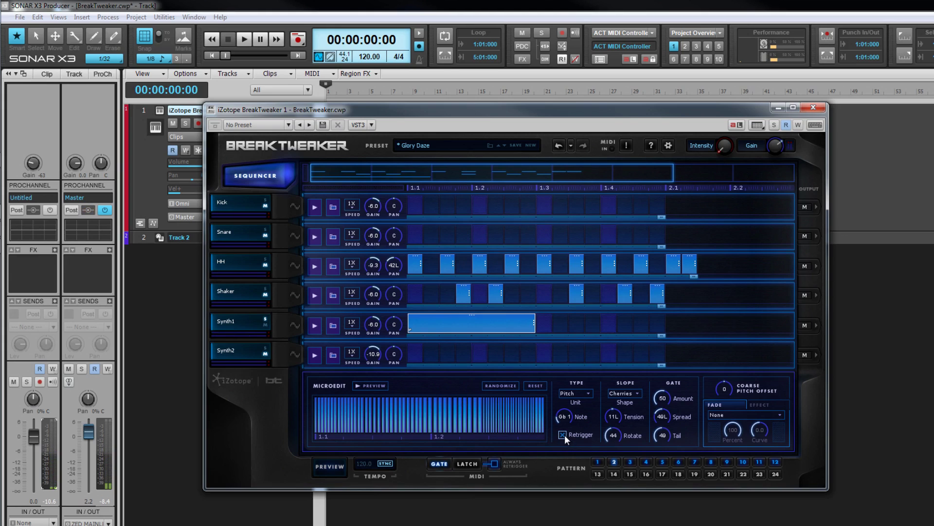
pyautogui.click(377, 385)
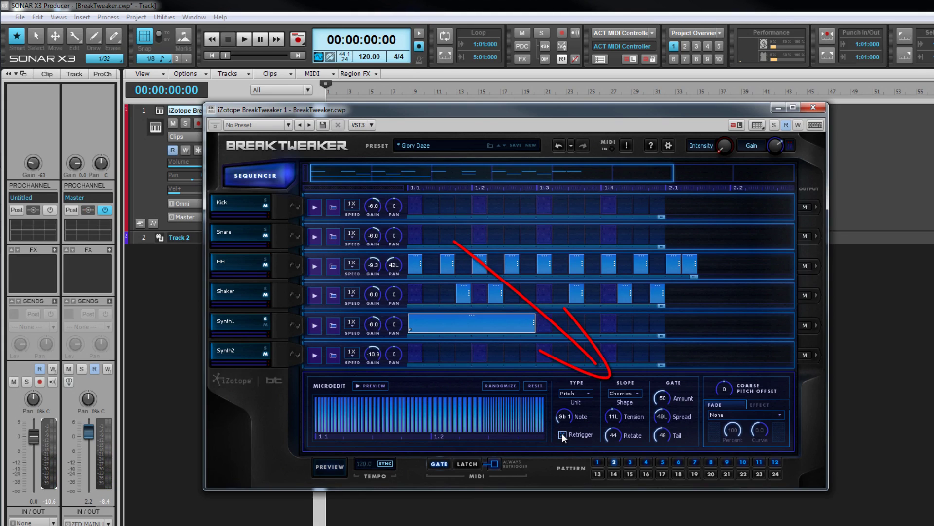
# - Browse the slope shape list and keep Cherries
pyautogui.click(635, 393)
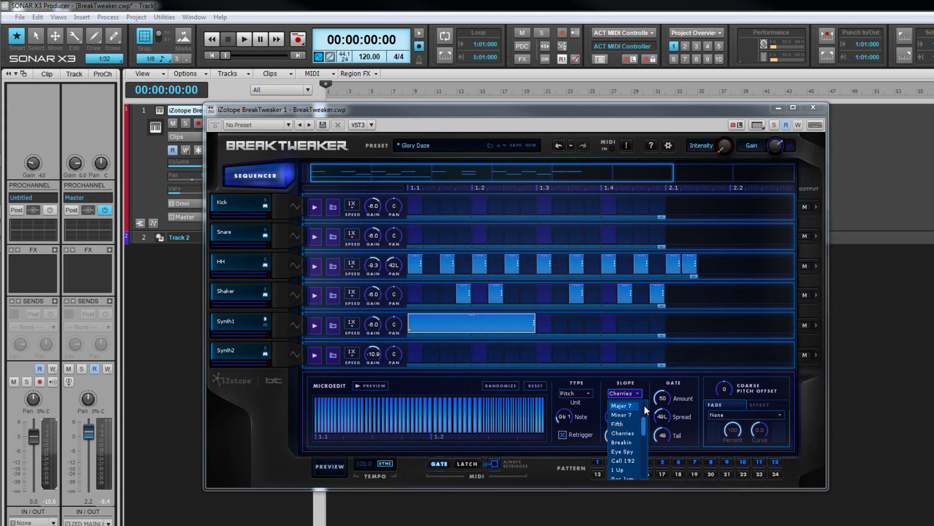
pyautogui.scroll(3, 644, 405)
pyautogui.moveTo(644, 405); pyautogui.dragTo(643, 469)
pyautogui.click(615, 415)
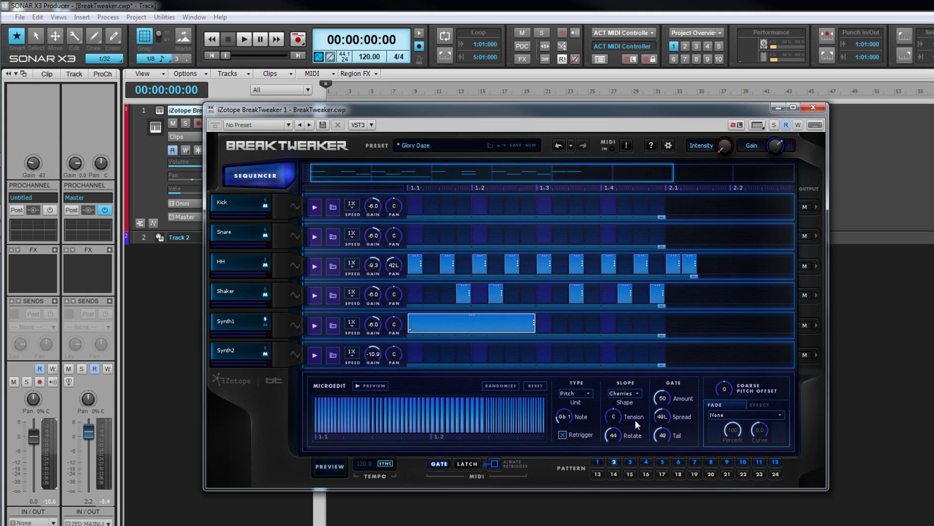
# - Set the slope tension to 12L and the rotate amount to 39
pyautogui.moveTo(616, 418); pyautogui.dragTo(604, 393)
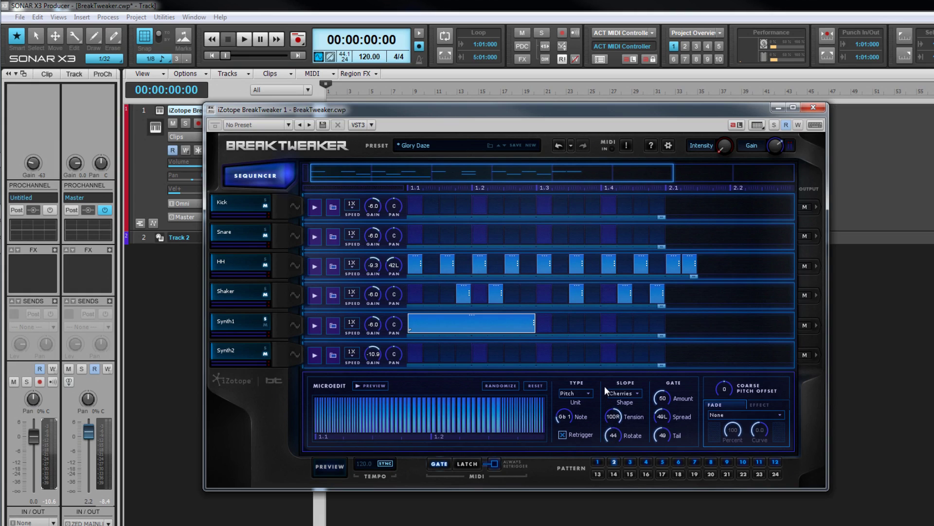
pyautogui.moveTo(605, 387); pyautogui.dragTo(611, 421)
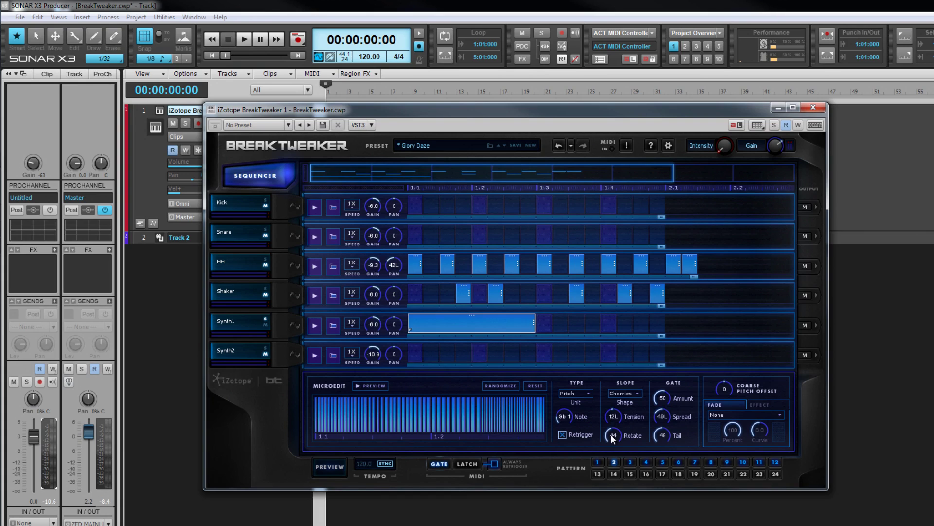
pyautogui.moveTo(614, 439)
pyautogui.mouseDown()
pyautogui.moveTo(615, 404)
pyautogui.moveTo(616, 437)
pyautogui.mouseUp()
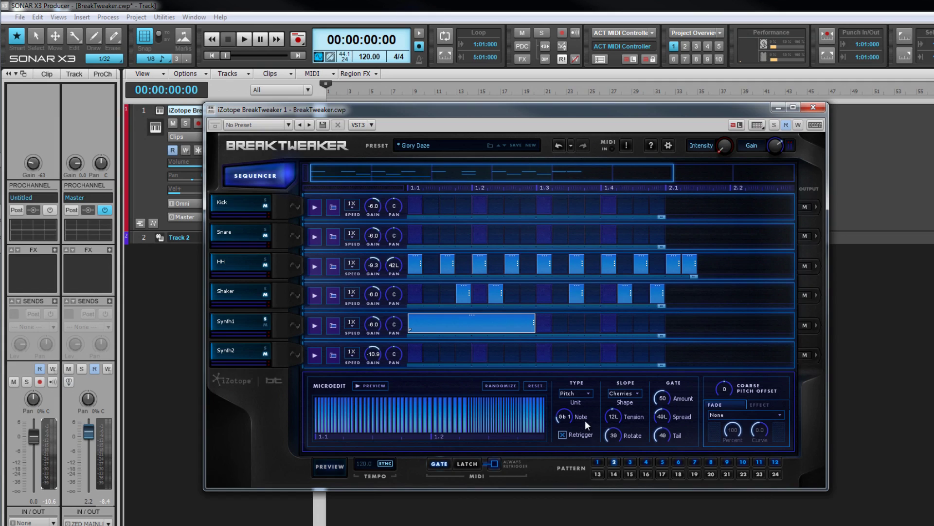
pyautogui.click(639, 393)
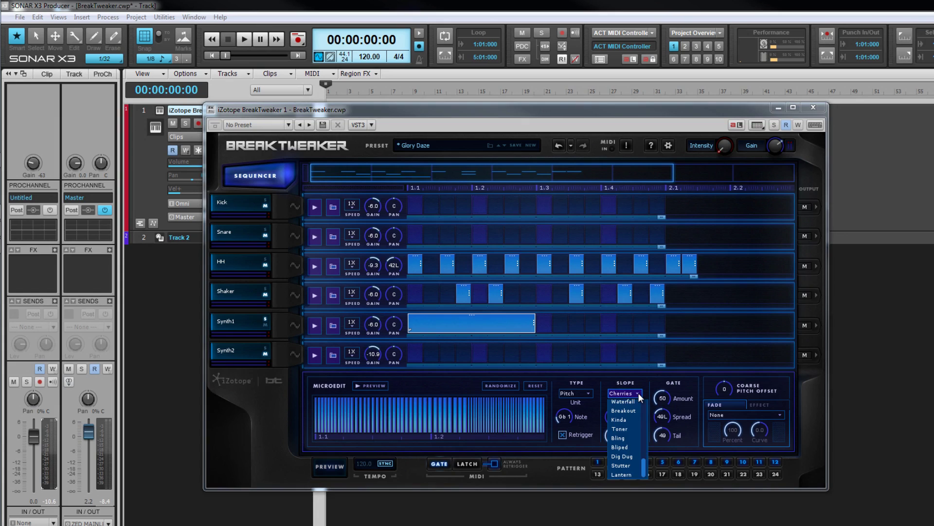
pyautogui.scroll(5, 642, 408)
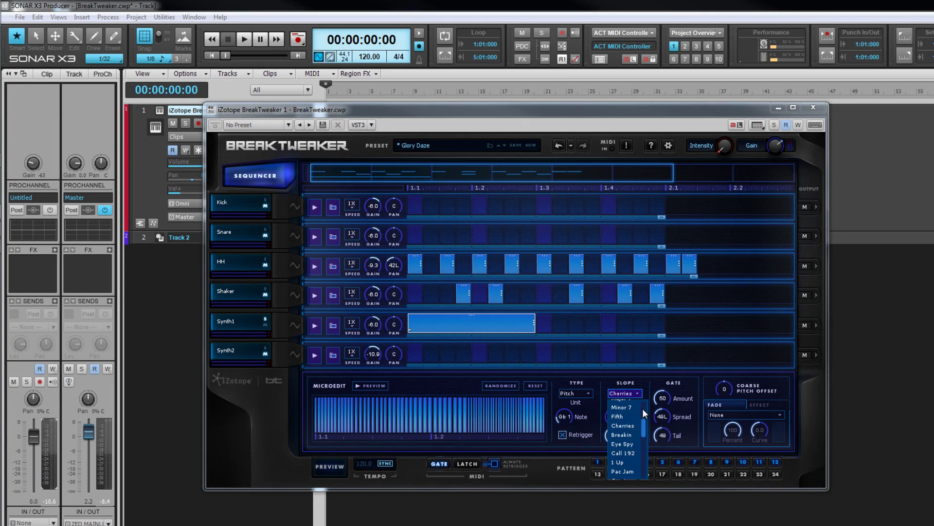
# - Choose the Octave slope and a Time MicroEdit with rhythm 64, then audition it
pyautogui.click(622, 430)
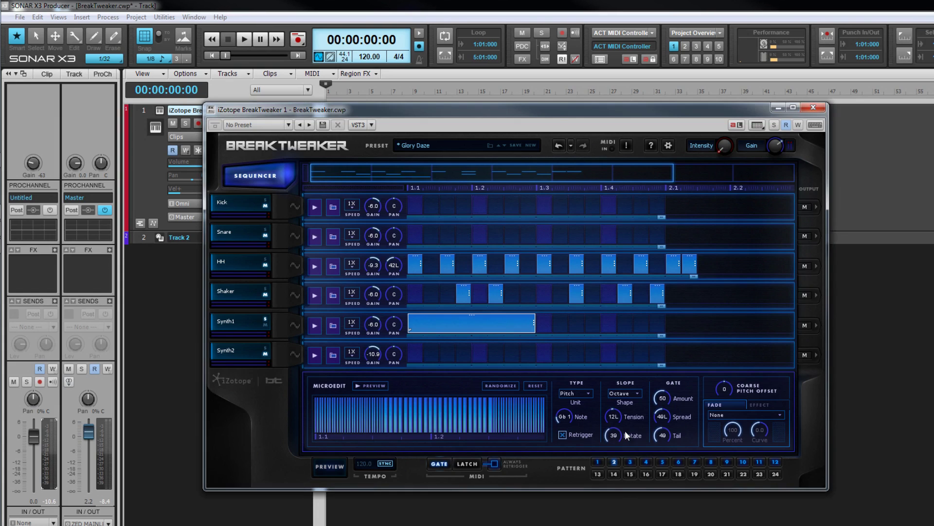
pyautogui.click(587, 395)
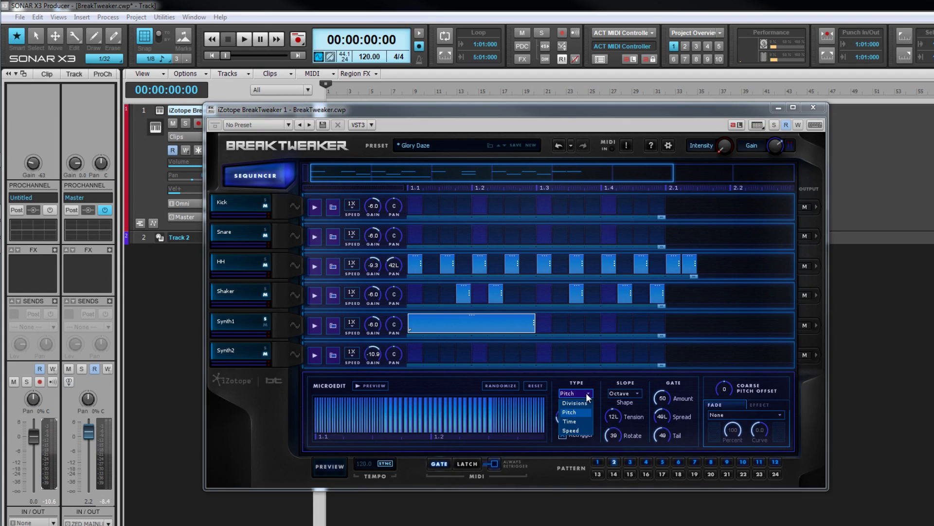
pyautogui.click(583, 420)
pyautogui.moveTo(564, 414); pyautogui.dragTo(565, 409)
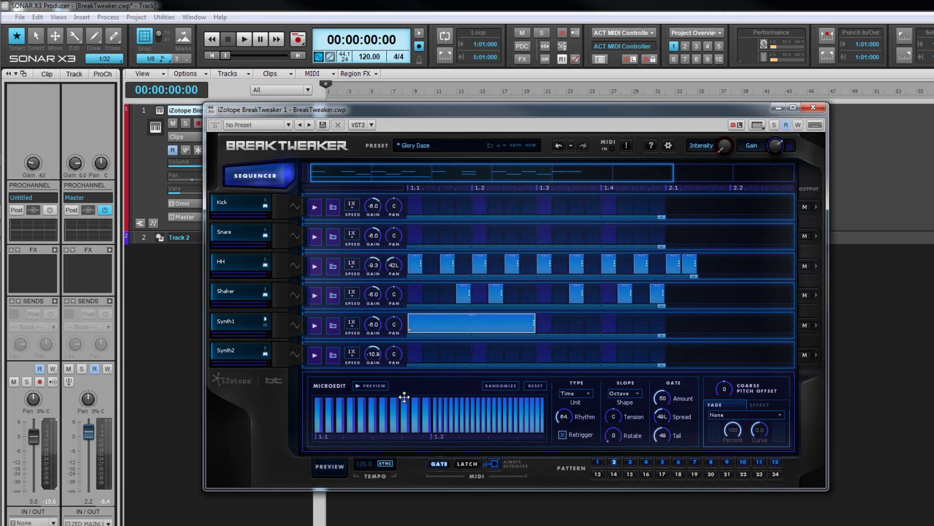
pyautogui.click(373, 385)
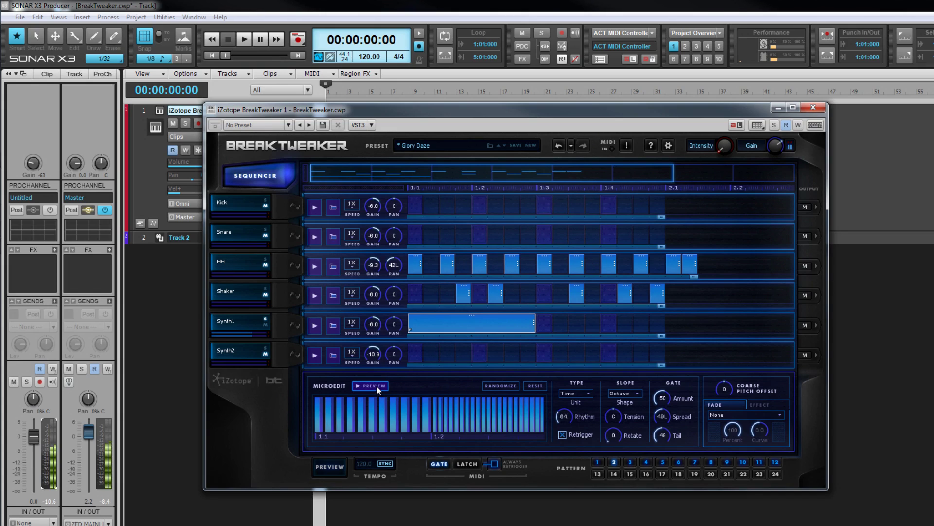
pyautogui.click(374, 386)
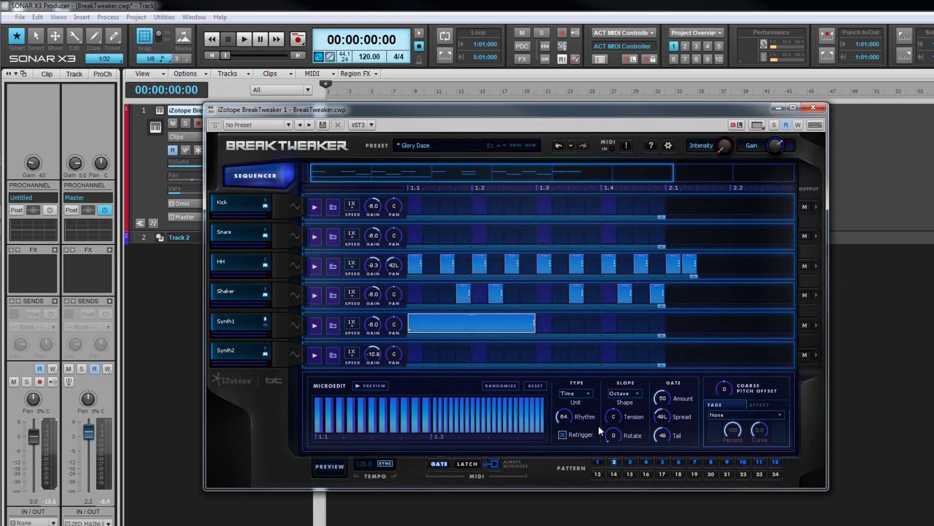
# - Audition slope tension at 82R and toward the left, then reset tension to centre
pyautogui.moveTo(615, 418); pyautogui.dragTo(610, 392)
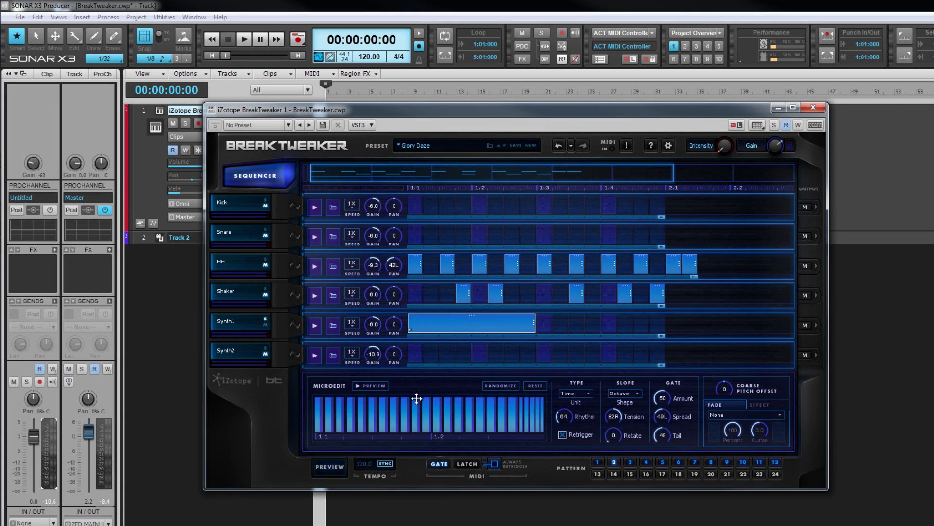
pyautogui.click(375, 384)
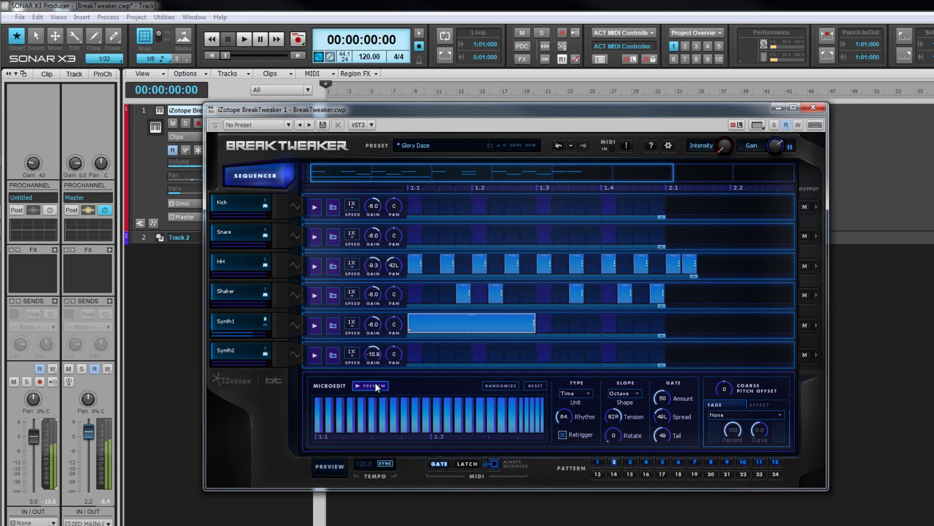
pyautogui.moveTo(611, 415); pyautogui.dragTo(611, 448)
pyautogui.click(378, 386)
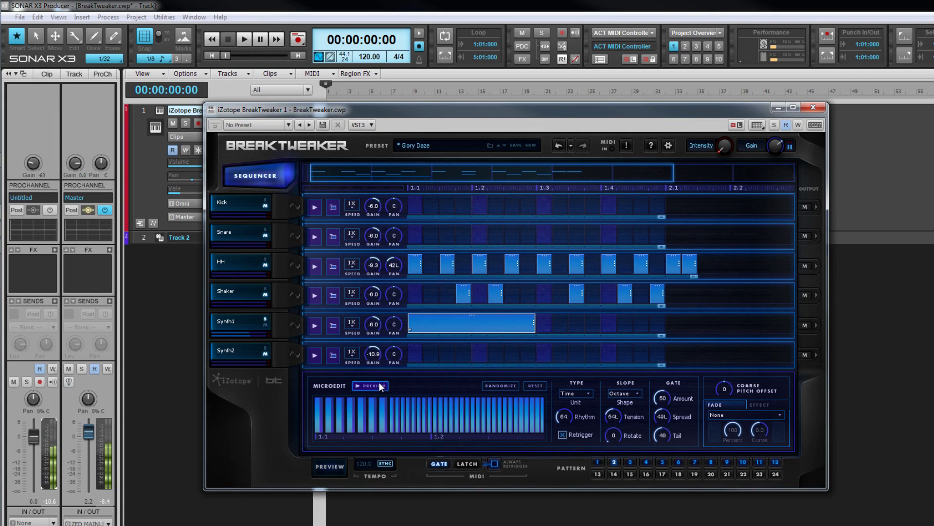
pyautogui.doubleClick(616, 416)
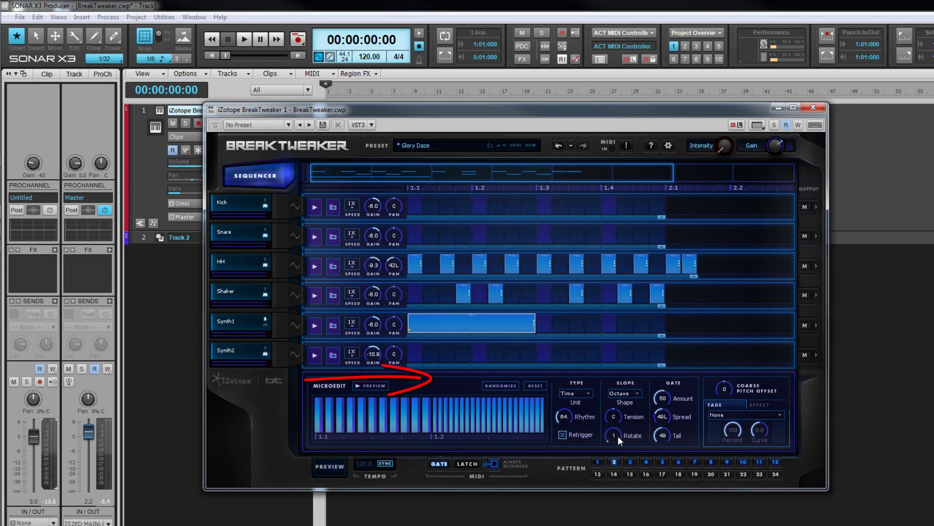
# - Rotate the MicroEdit pattern up to 84 and audition the result
pyautogui.moveTo(618, 436); pyautogui.dragTo(629, 403)
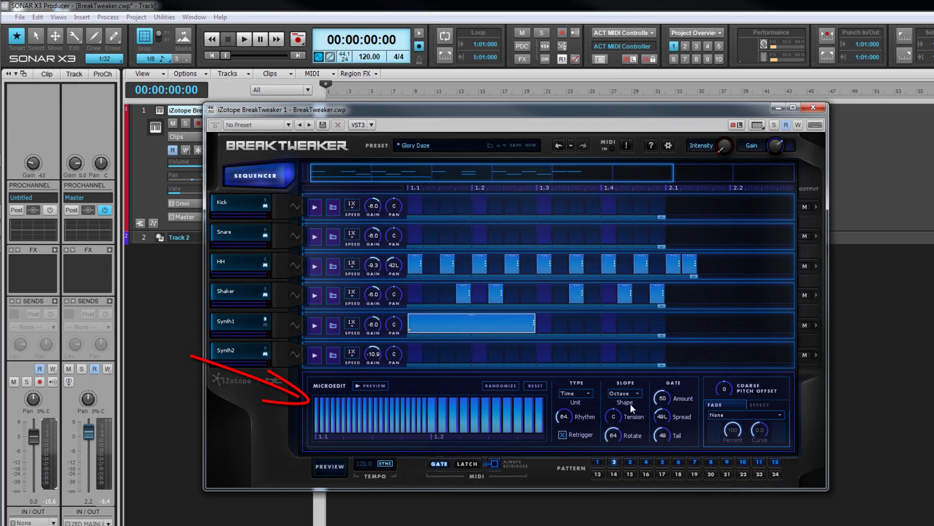
pyautogui.click(375, 384)
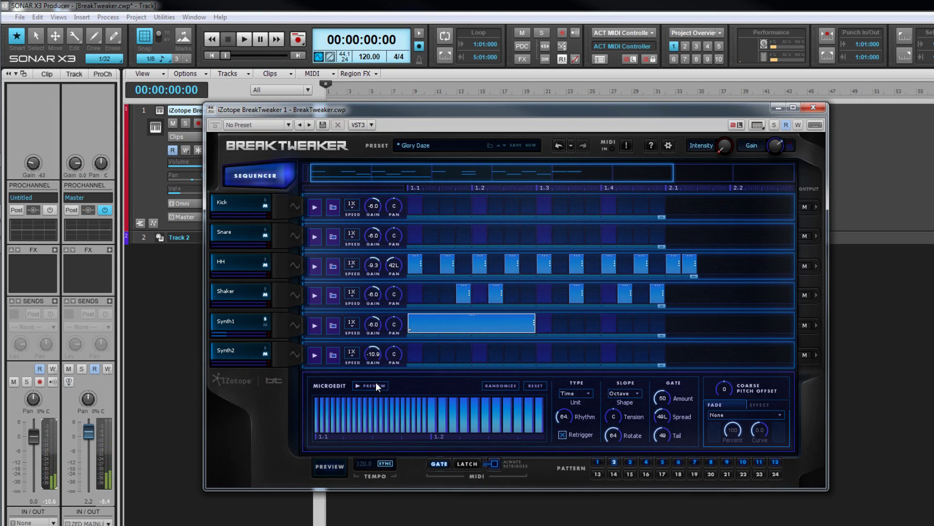
pyautogui.click(375, 384)
pyautogui.moveTo(613, 435); pyautogui.dragTo(596, 423)
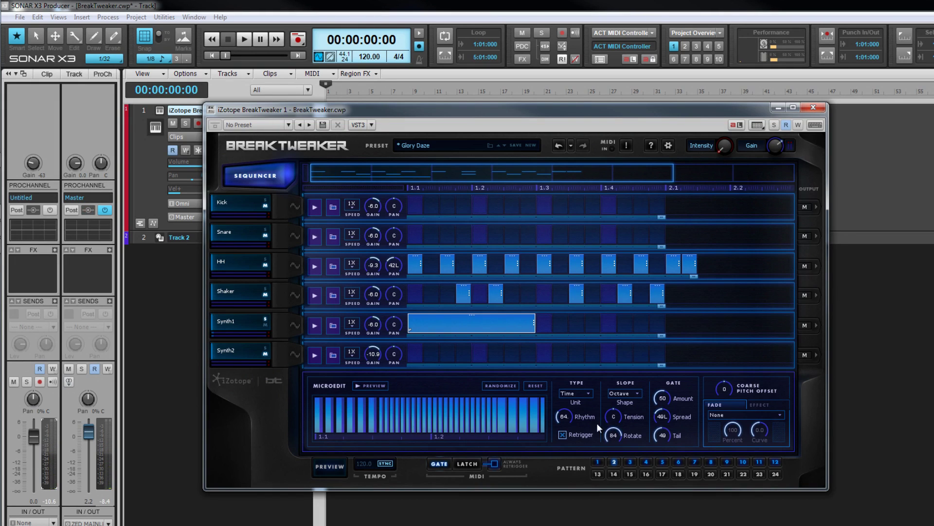
pyautogui.click(377, 386)
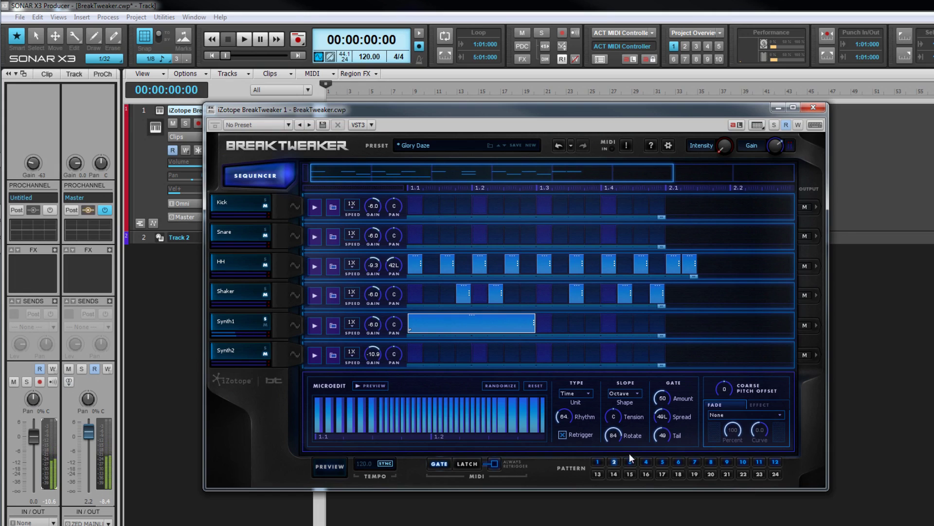
# - Reset rotation to 0 and switch the MicroEdit to Pitch with the Cherries slope
pyautogui.doubleClick(615, 436)
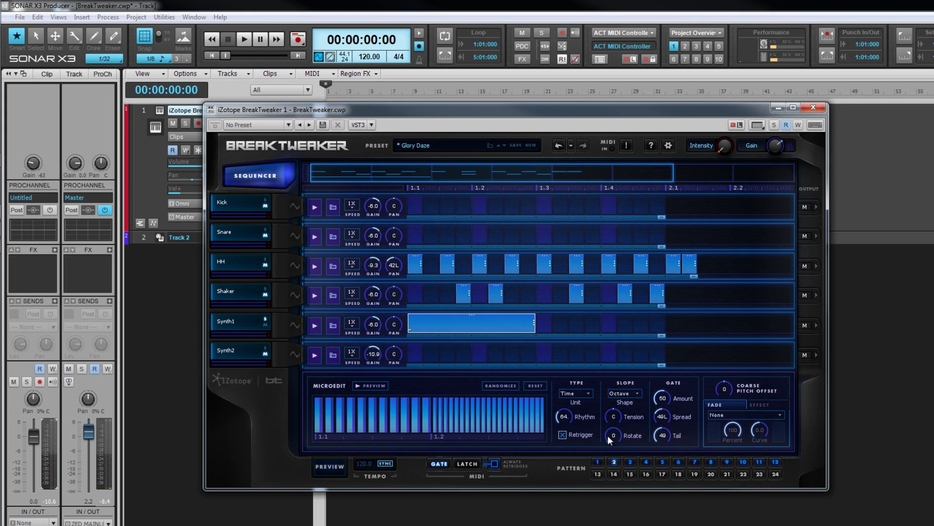
pyautogui.click(584, 393)
pyautogui.click(583, 411)
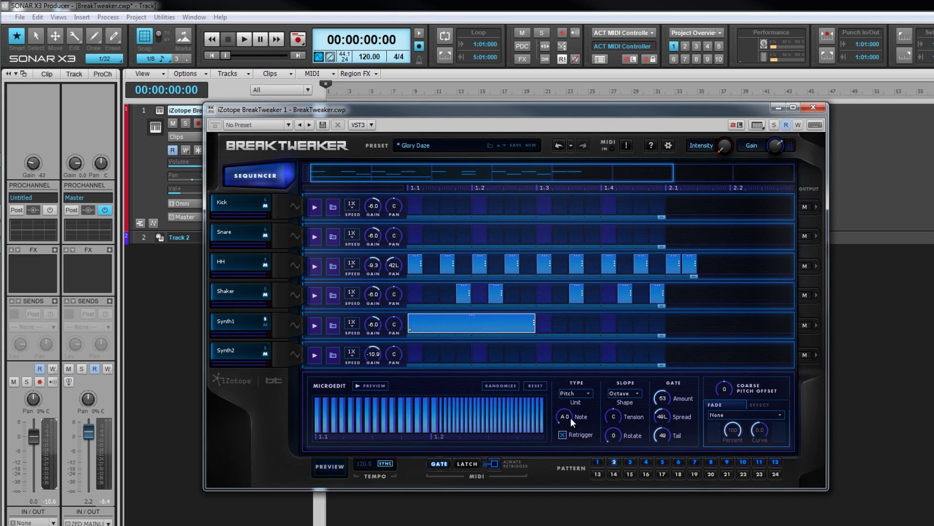
pyautogui.scroll(2, 569, 410)
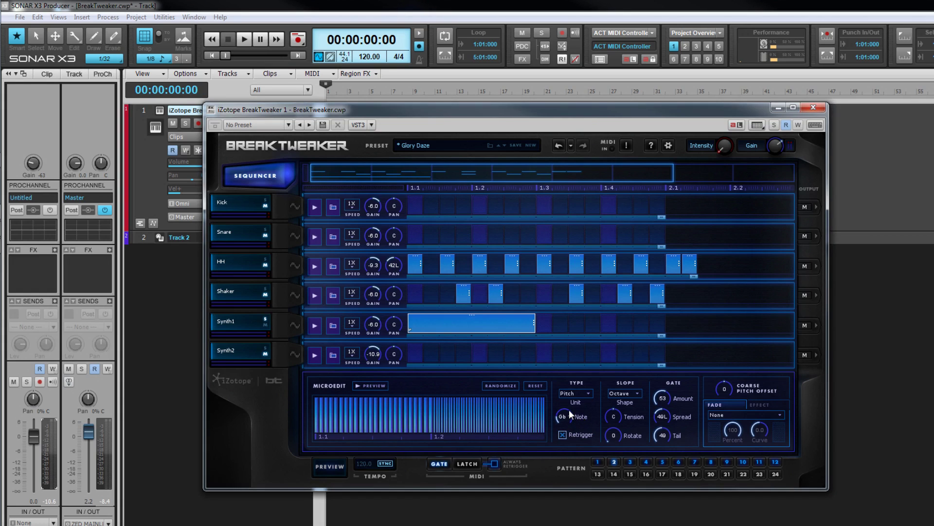
pyautogui.click(636, 393)
pyautogui.click(630, 412)
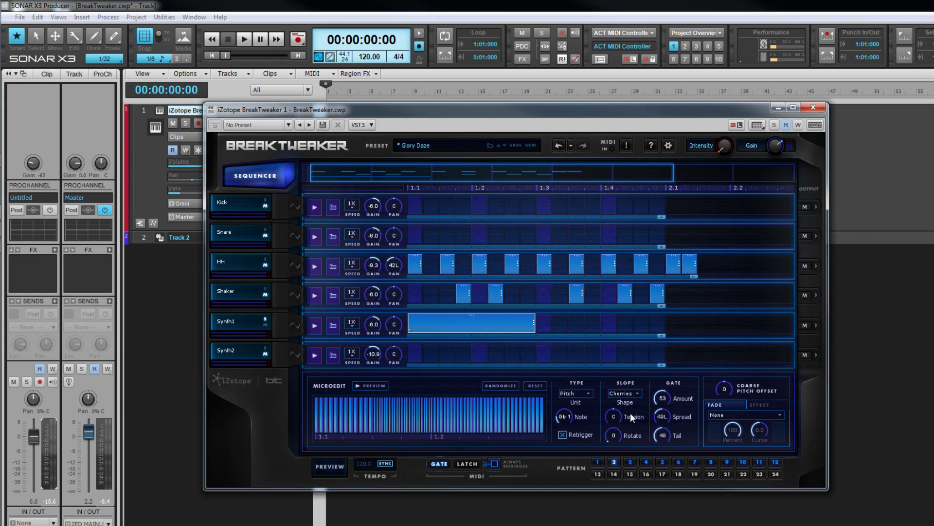
# - Set tension 32L and rotate 15, then adjust and audition the gate amount to 90
pyautogui.moveTo(614, 409); pyautogui.dragTo(613, 428)
pyautogui.moveTo(663, 398); pyautogui.dragTo(659, 435)
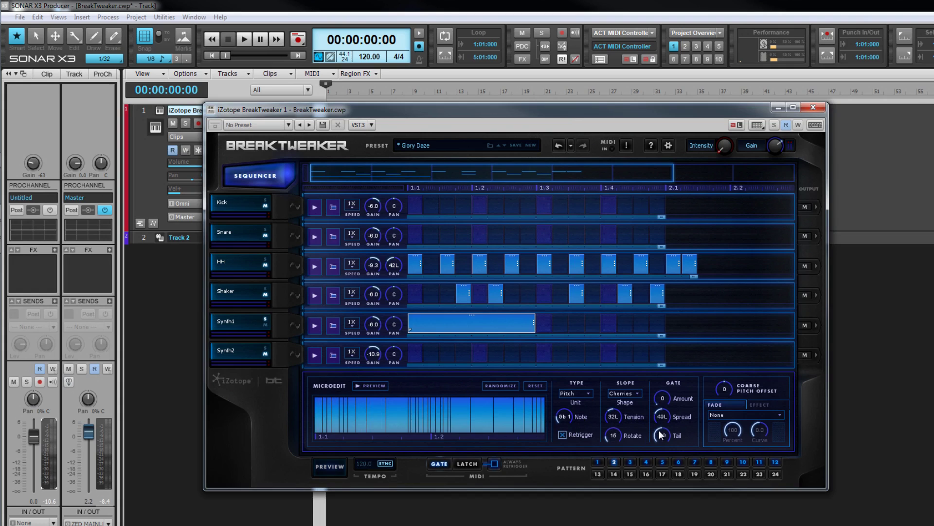
pyautogui.click(375, 384)
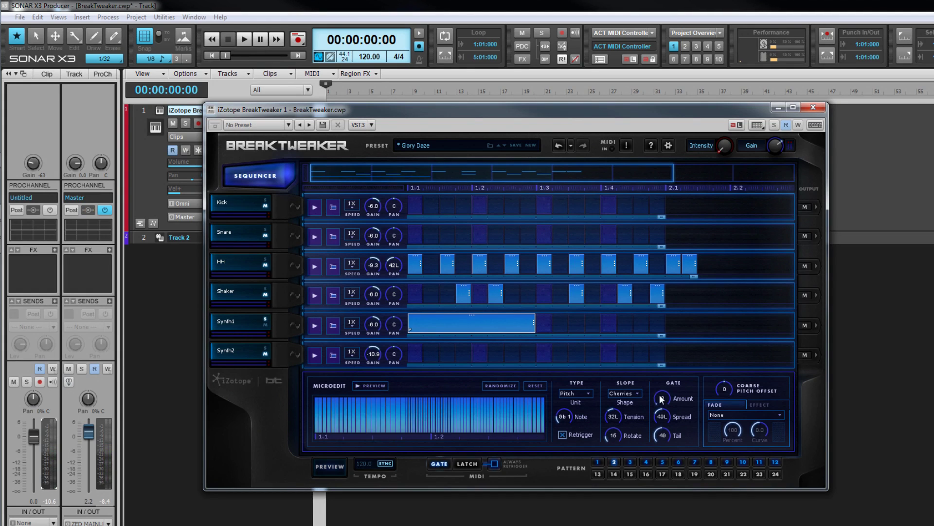
pyautogui.moveTo(662, 399); pyautogui.dragTo(659, 372)
pyautogui.click(372, 383)
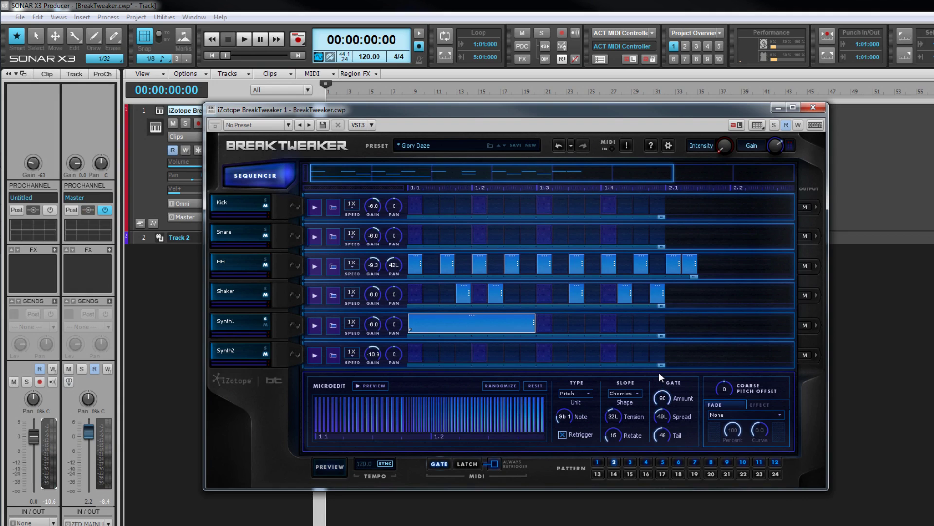
pyautogui.click(369, 386)
# - Audition the Synth1 step's gate with spread pushed fully left, then swung right
pyautogui.moveTo(656, 413); pyautogui.dragTo(656, 328)
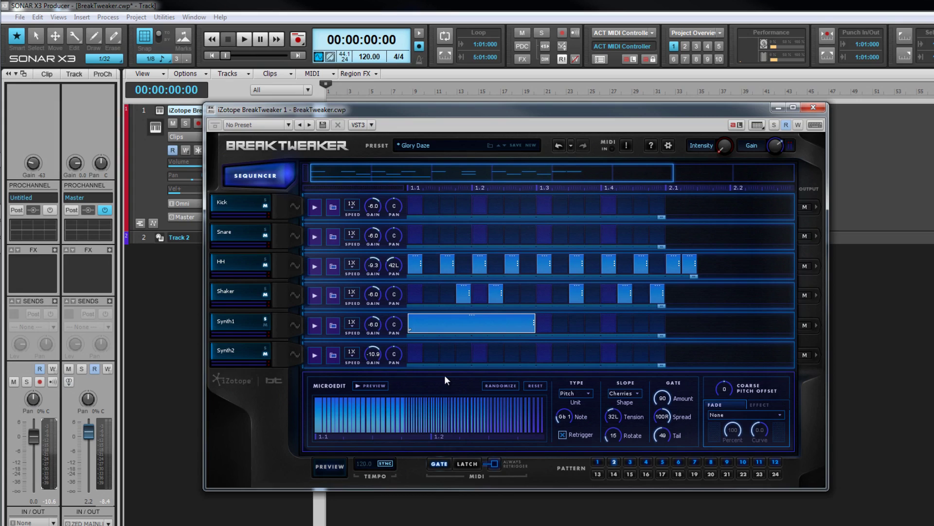
pyautogui.click(373, 383)
pyautogui.moveTo(664, 414); pyautogui.dragTo(659, 474)
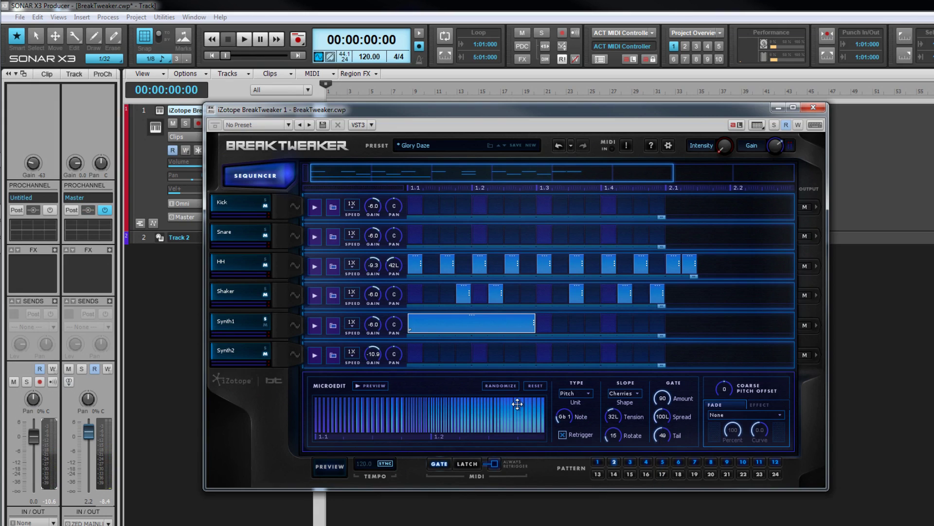
pyautogui.click(371, 384)
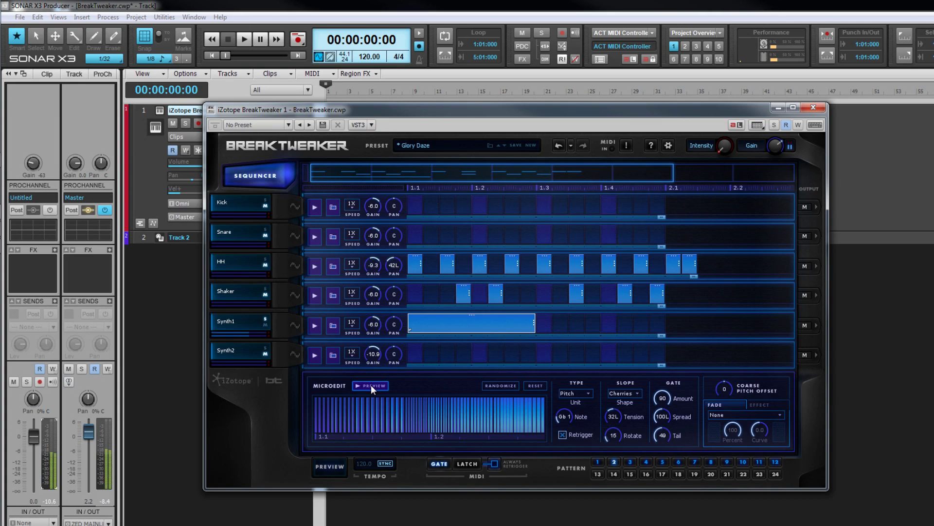
# - Recentre the gate spread, set amount 60, and compare tail 0 against tail 100, keeping 100
pyautogui.keyDown('ctrl'); pyautogui.click(660, 415); pyautogui.keyUp('ctrl')
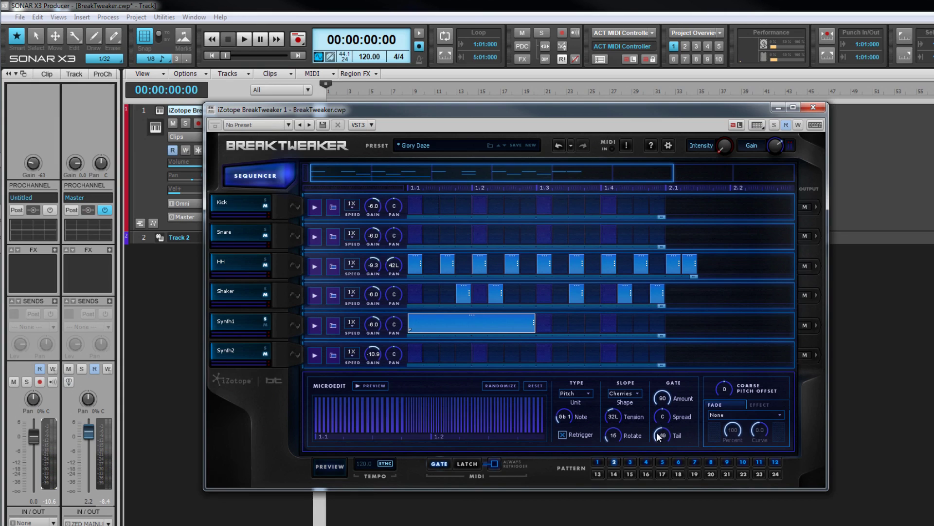
pyautogui.keyDown('ctrl'); pyautogui.click(659, 435); pyautogui.keyUp('ctrl')
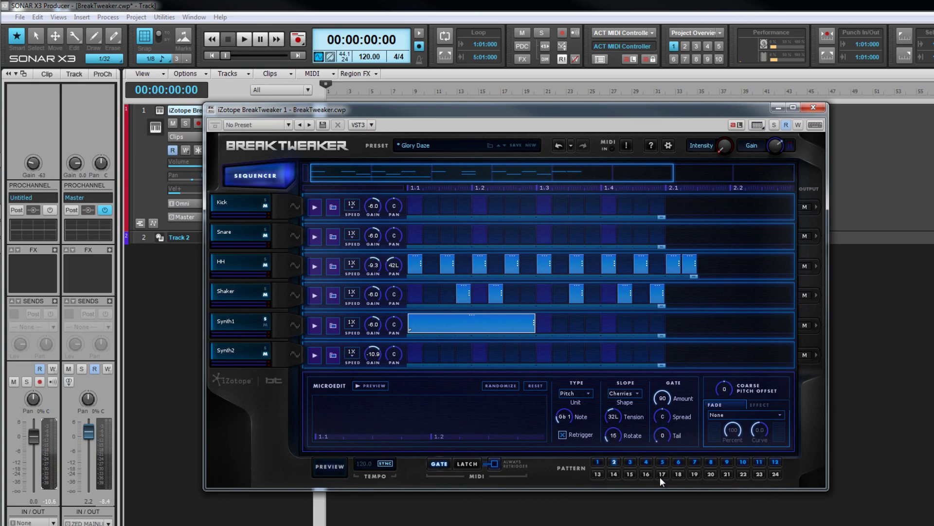
pyautogui.keyDown('ctrl'); pyautogui.click(662, 399); pyautogui.keyUp('ctrl')
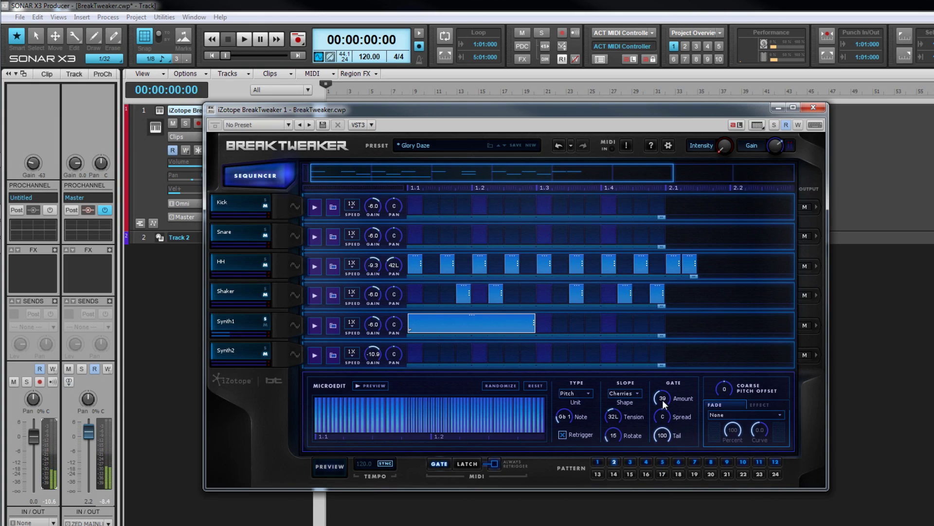
pyautogui.click(373, 383)
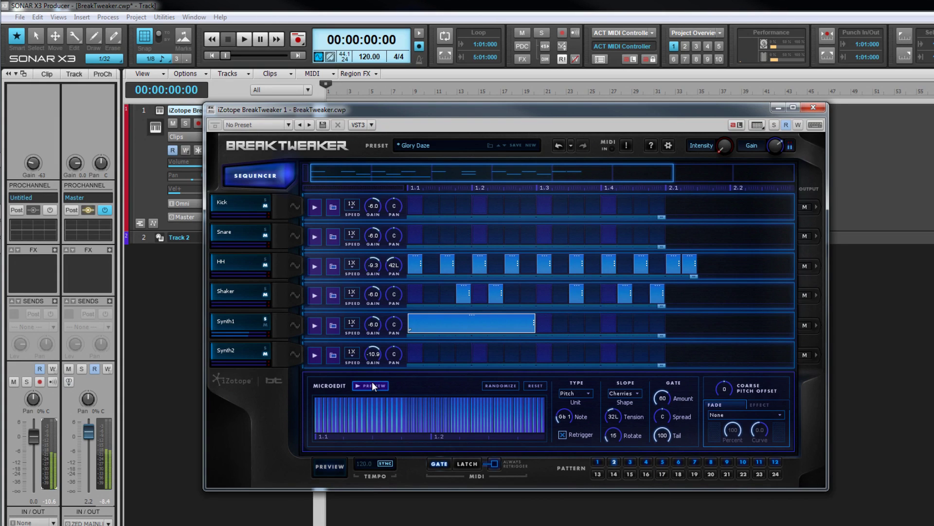
pyautogui.keyDown('ctrl'); pyautogui.click(663, 434); pyautogui.keyUp('ctrl')
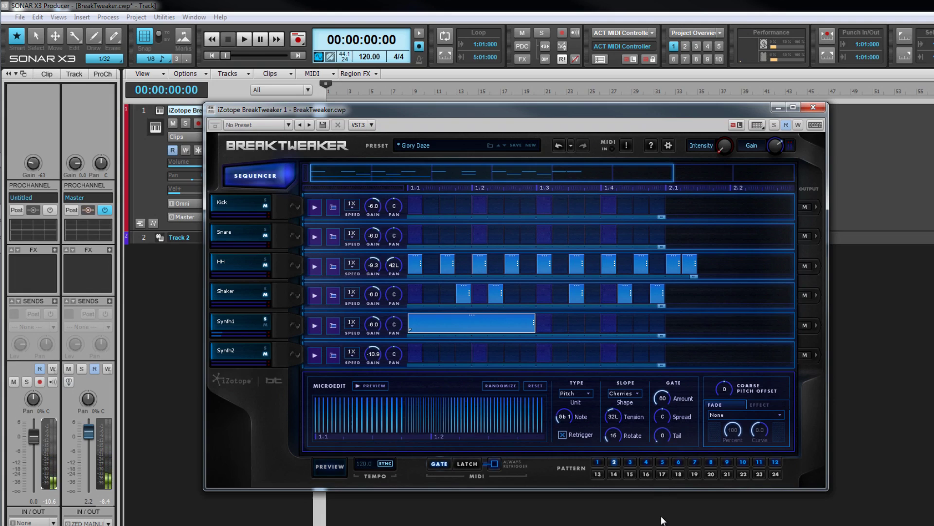
pyautogui.click(382, 386)
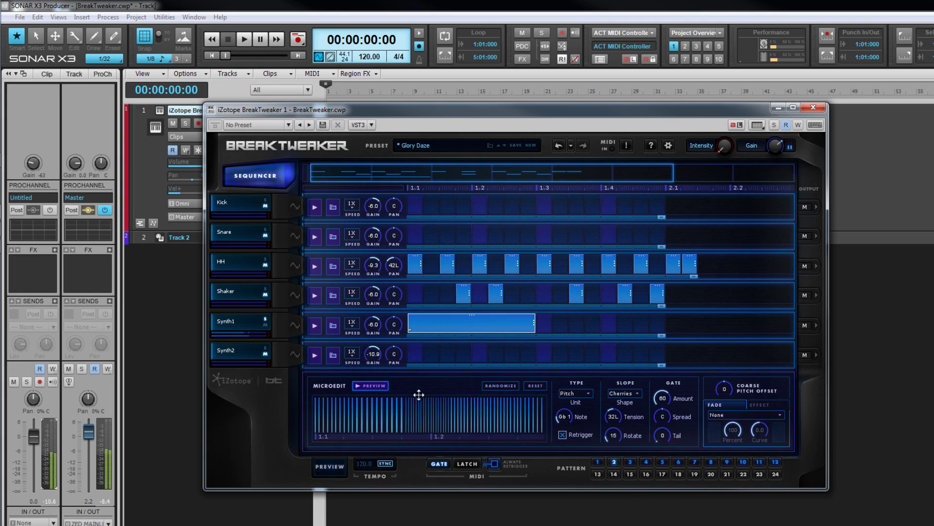
pyautogui.keyDown('ctrl'); pyautogui.click(661, 436); pyautogui.keyUp('ctrl')
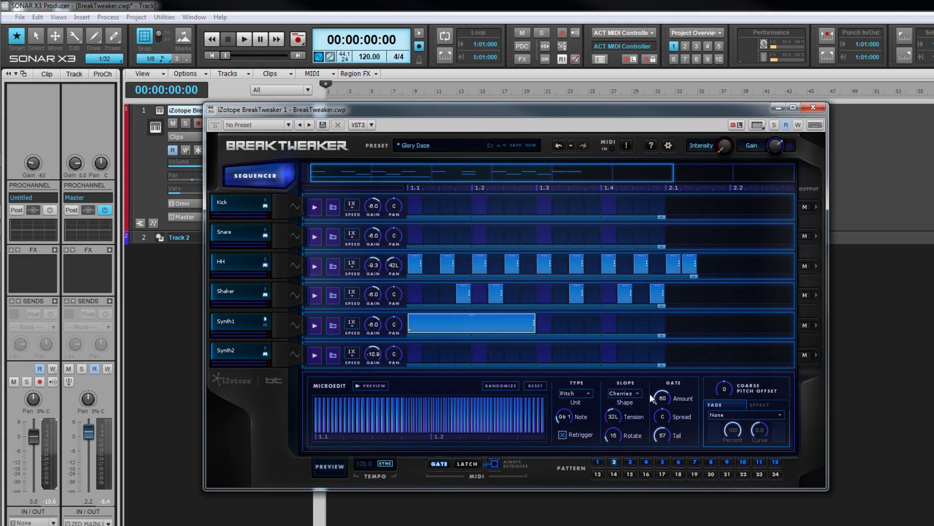
pyautogui.click(372, 385)
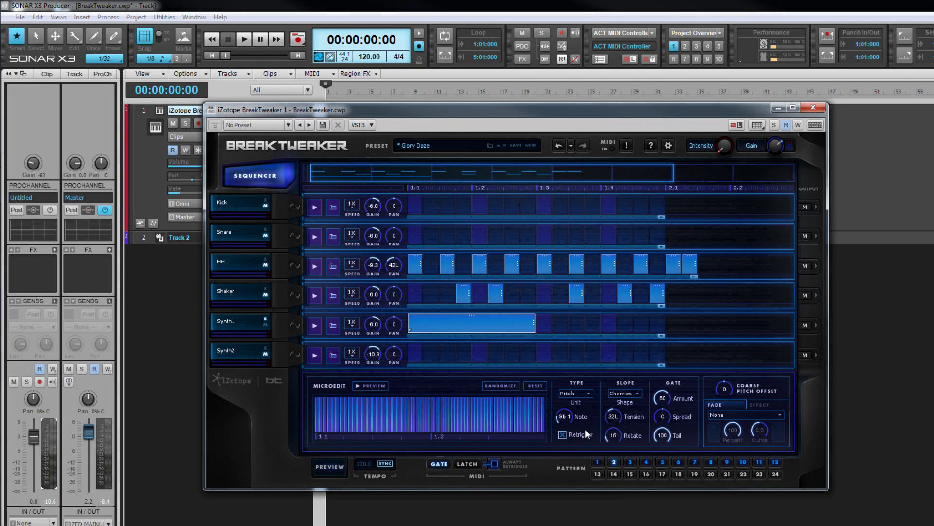
# - Deselect the Synth1 step and add Synth2 steps at 1.1, 1.2, 1.3 and 1.4
pyautogui.click(556, 366)
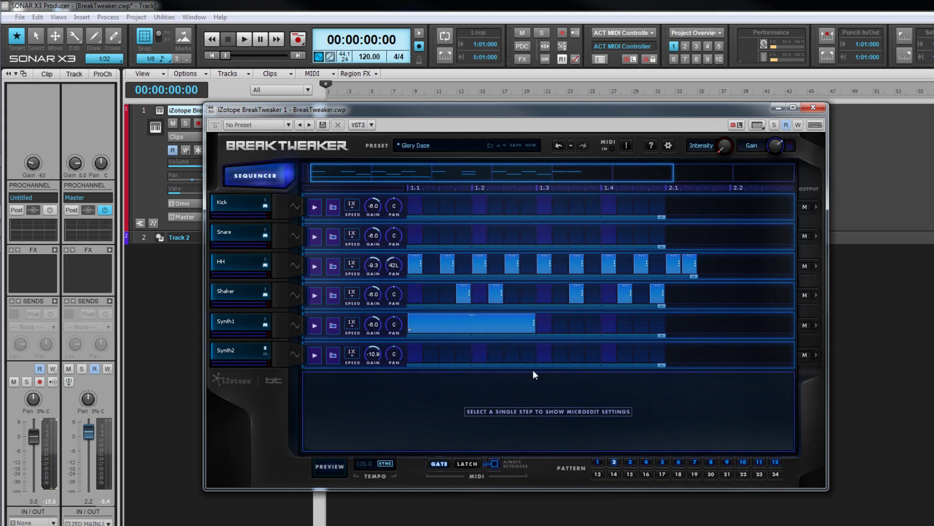
pyautogui.click(413, 353)
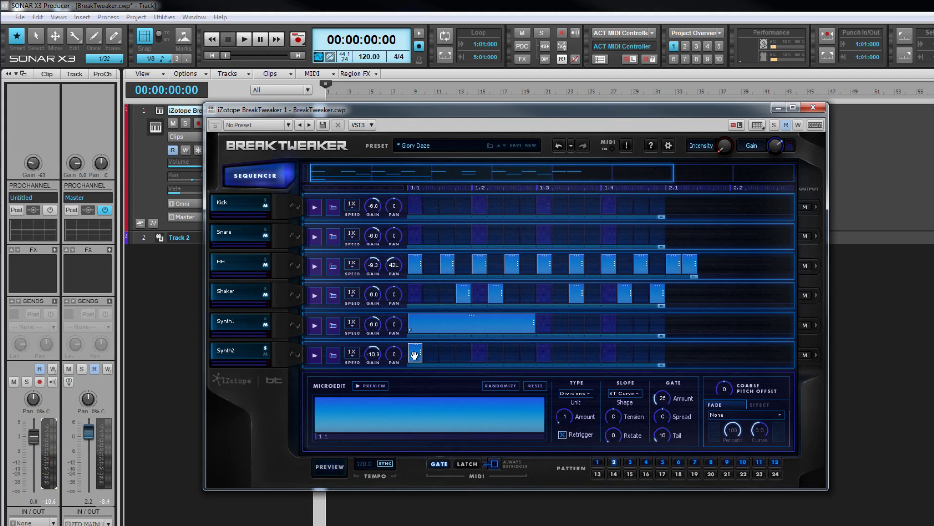
pyautogui.click(482, 351)
pyautogui.click(544, 352)
pyautogui.click(609, 352)
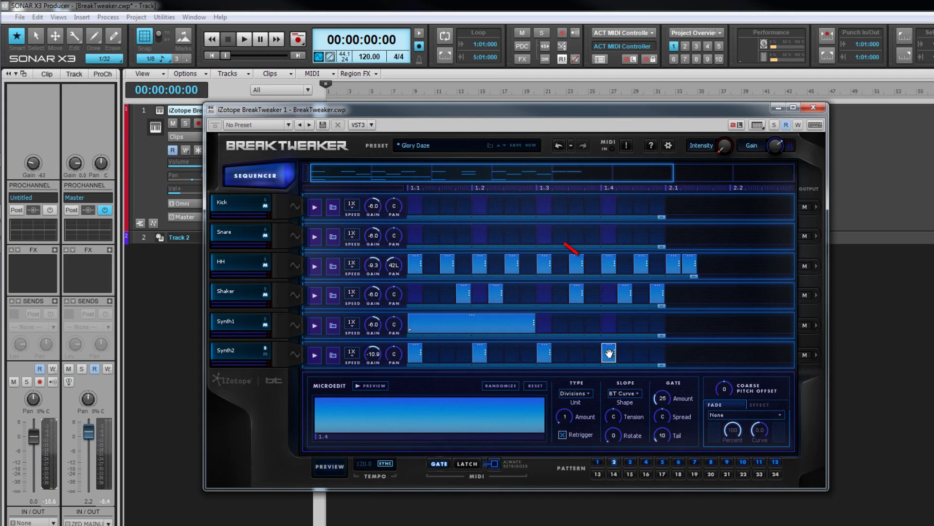
pyautogui.click(478, 352)
# - Play the pattern and raise the 1.3 slice's coarse pitch offset to 5
pyautogui.click(331, 467)
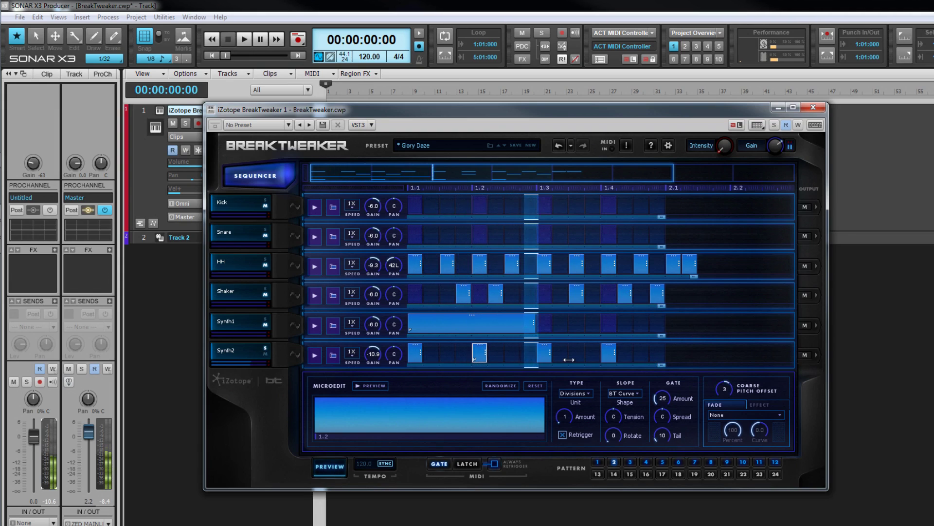
pyautogui.click(545, 354)
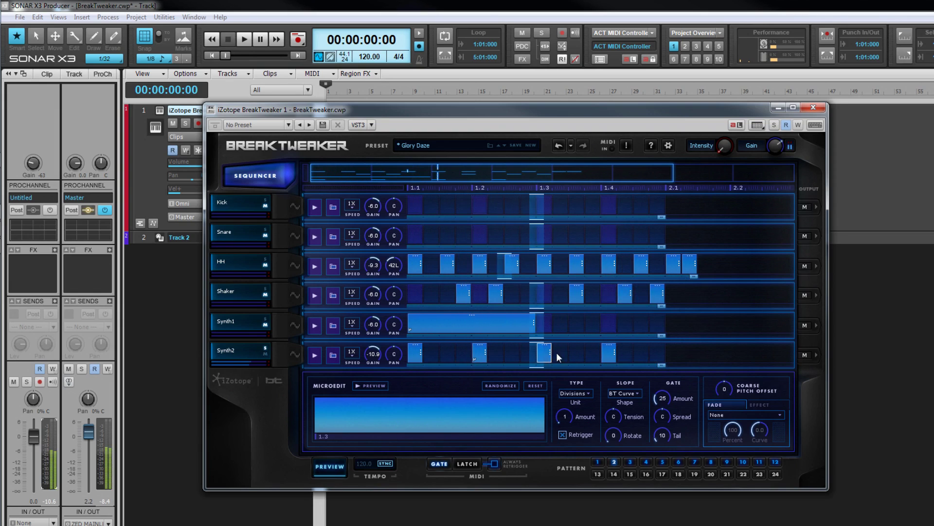
pyautogui.moveTo(723, 388); pyautogui.dragTo(728, 375)
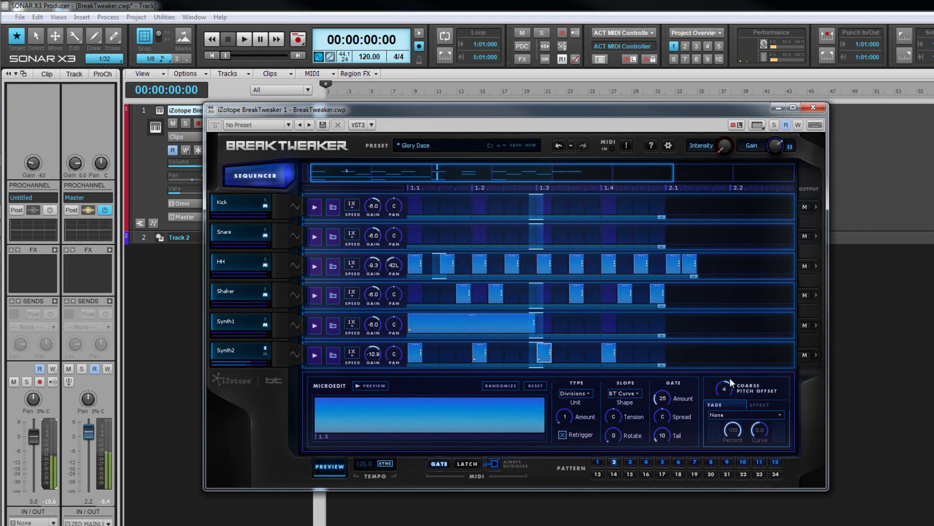
pyautogui.moveTo(730, 378); pyautogui.dragTo(729, 375)
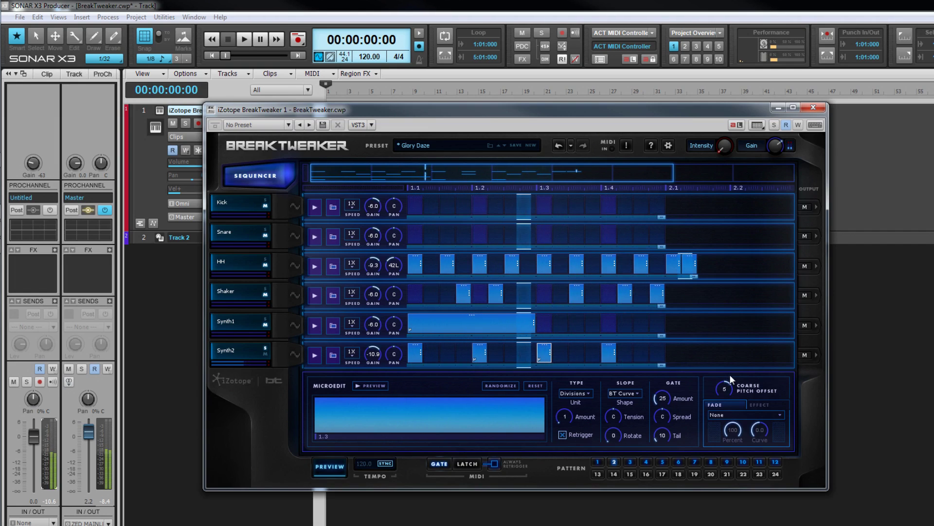
pyautogui.rightClick(544, 353)
# - Copy the pitched 1.3 slice and paste it into two empty Synth2 steps
pyautogui.click(495, 369)
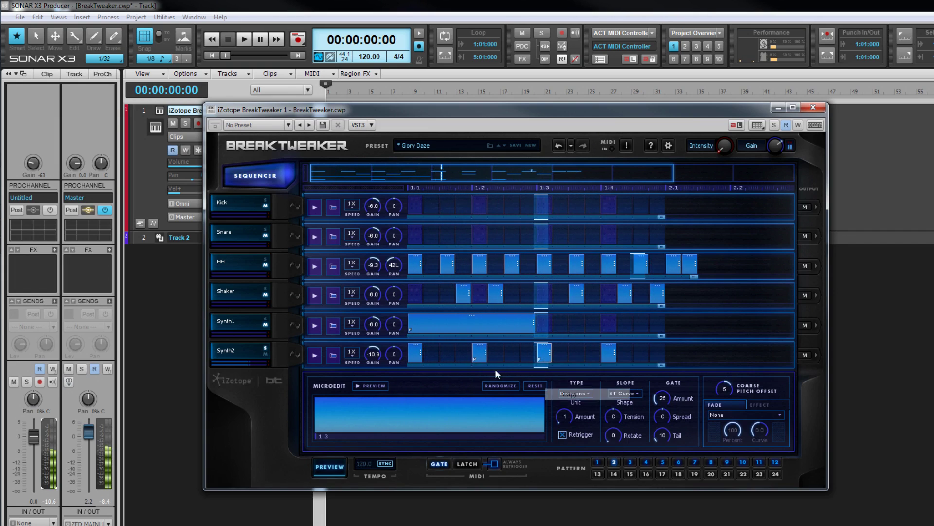
pyautogui.click(446, 352)
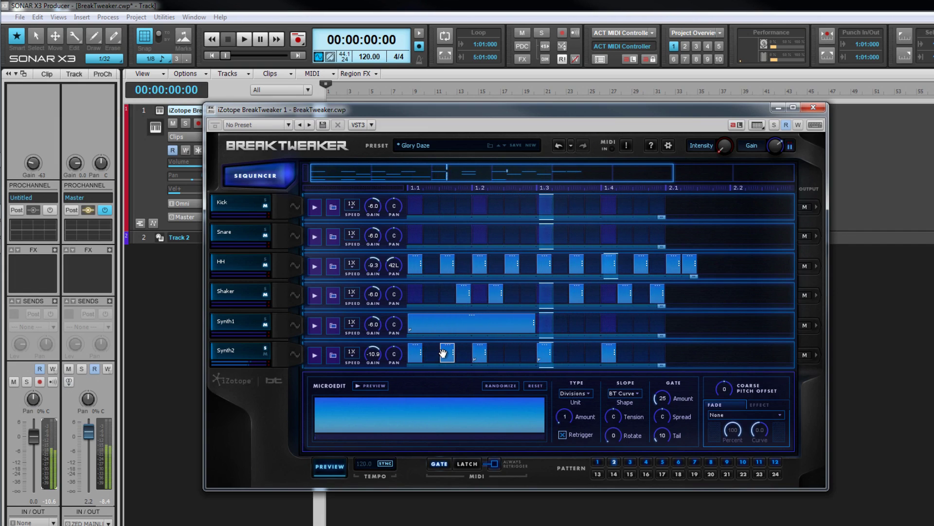
pyautogui.rightClick(446, 352)
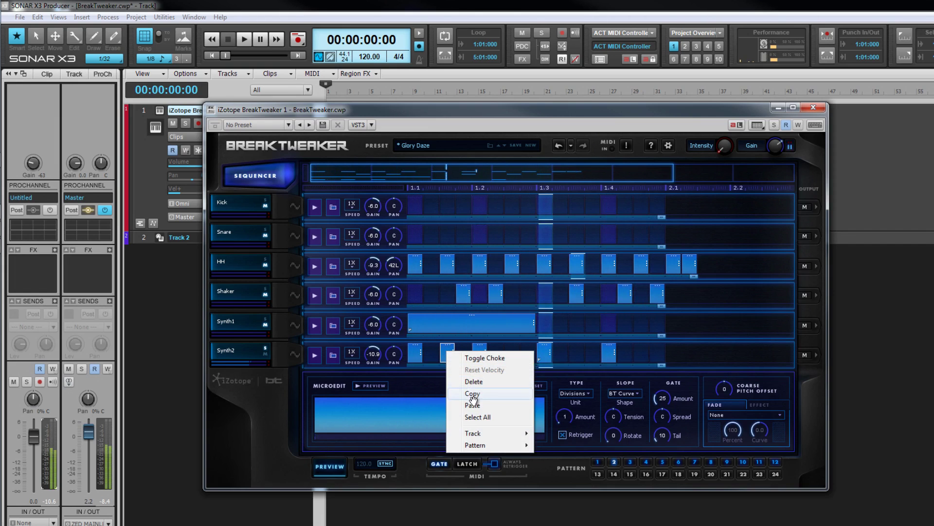
pyautogui.click(473, 405)
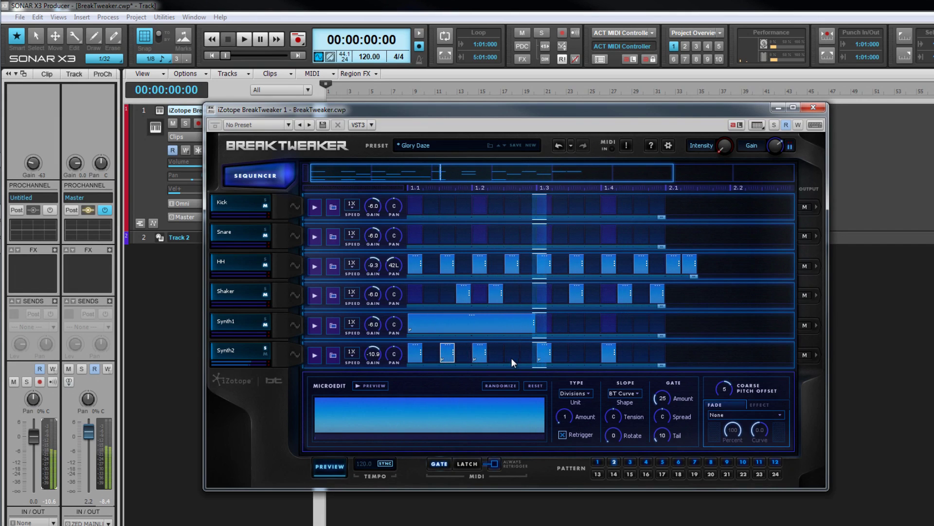
pyautogui.click(480, 354)
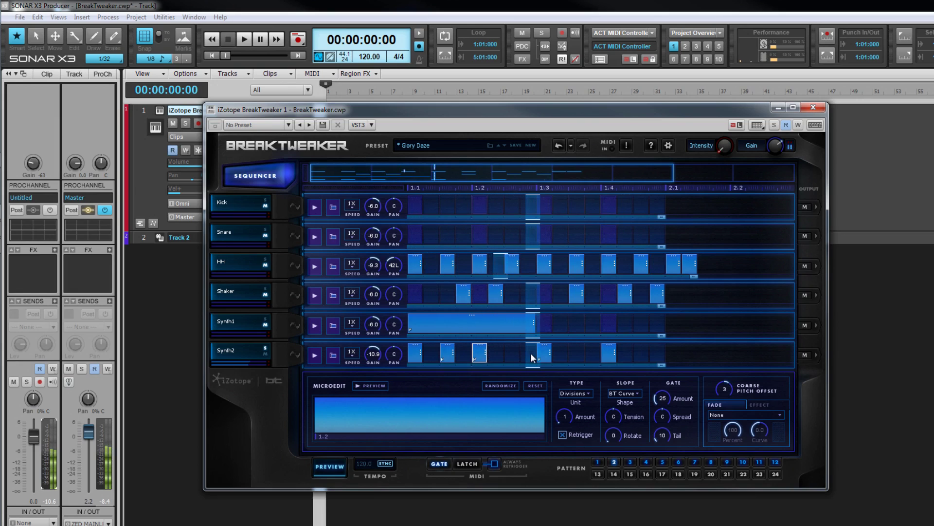
pyautogui.rightClick(580, 355)
pyautogui.click(609, 408)
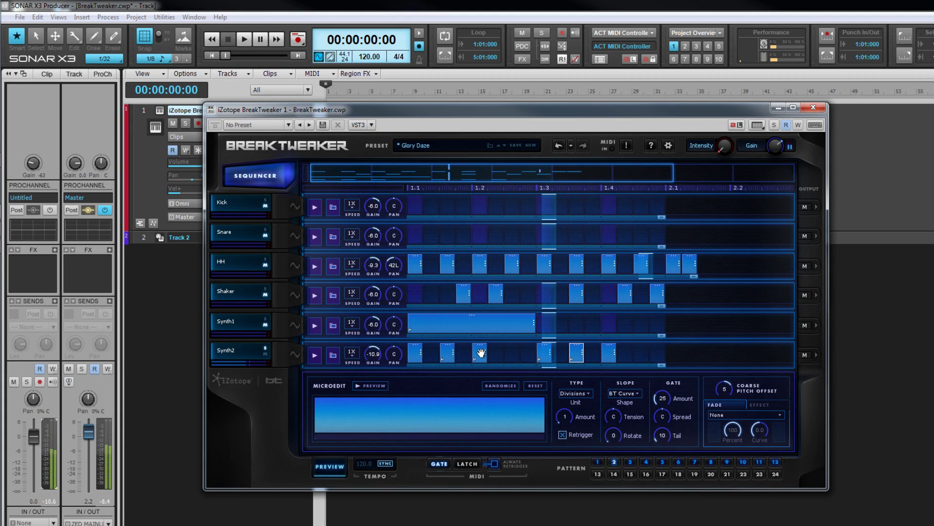
# - Paste another copy into an empty Synth2 step, set its coarse pitch offset to 3, and stop playback
pyautogui.rightClick(509, 352)
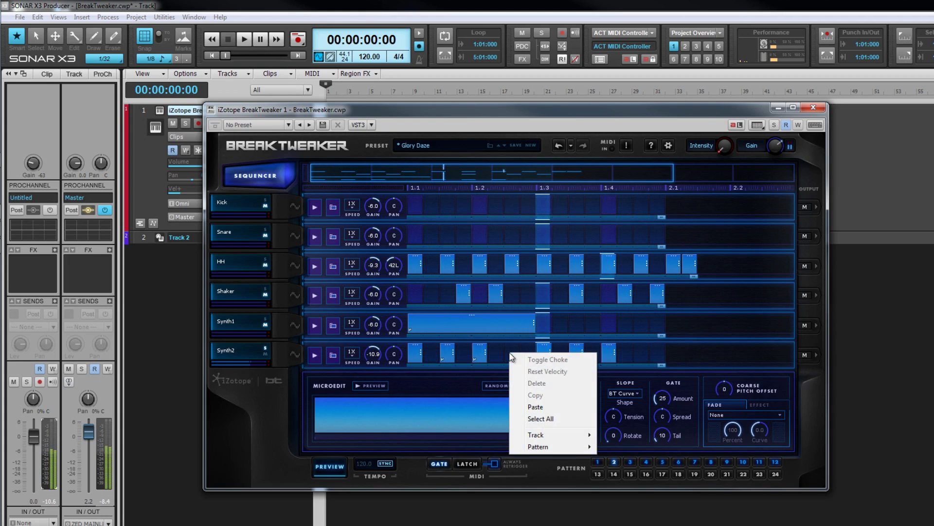
pyautogui.click(539, 407)
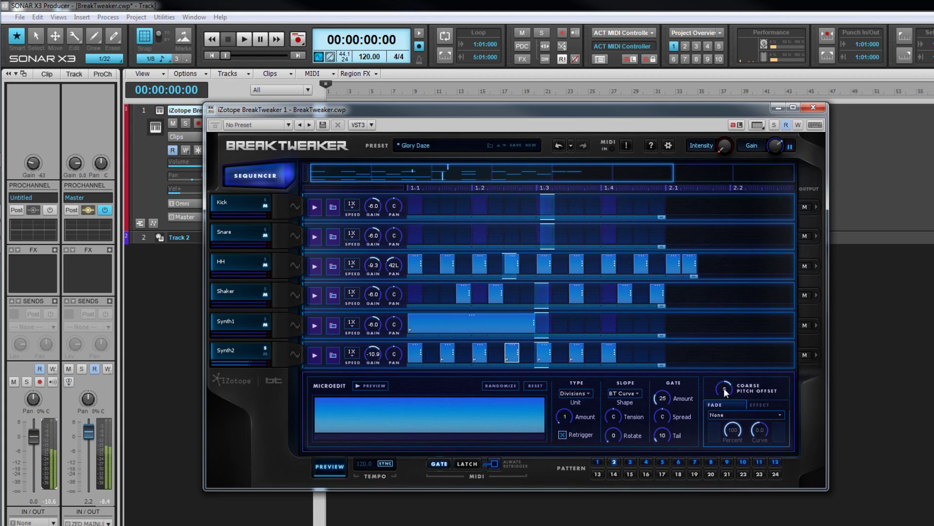
pyautogui.moveTo(723, 389); pyautogui.dragTo(723, 393)
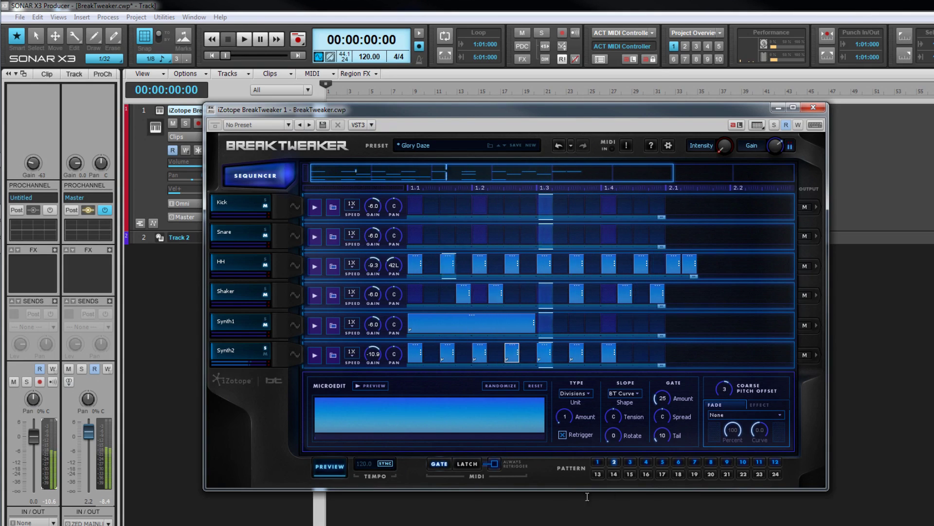
pyautogui.click(343, 466)
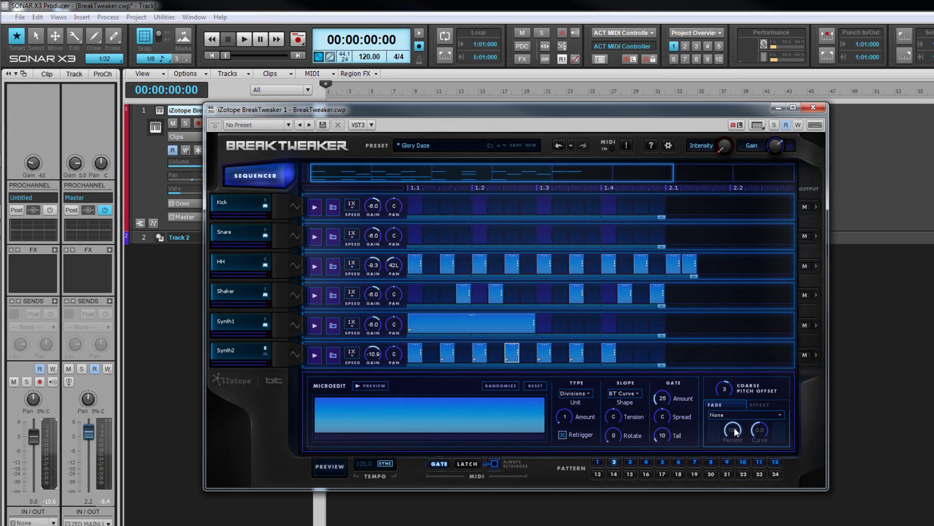
# - Give one Synth2 slice a Fade In and the 1.3 slice a Fade Out
pyautogui.click(769, 416)
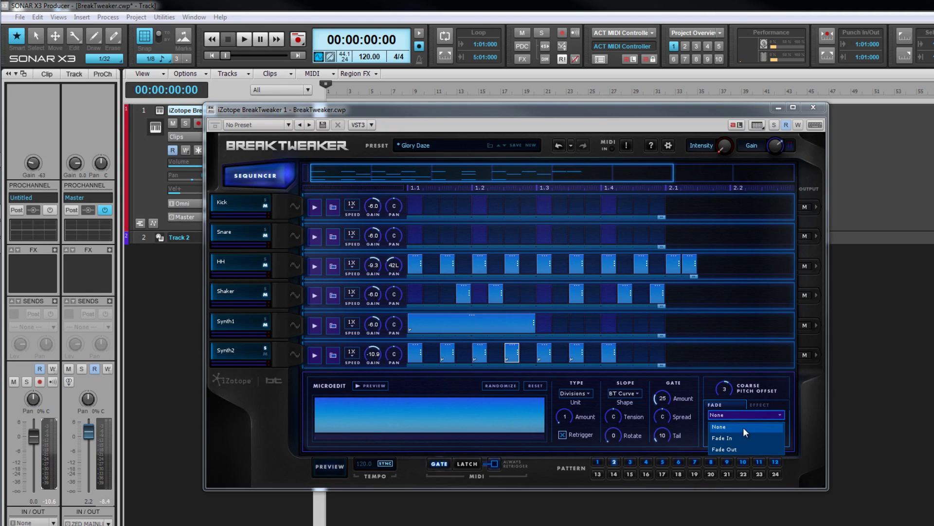
pyautogui.click(731, 438)
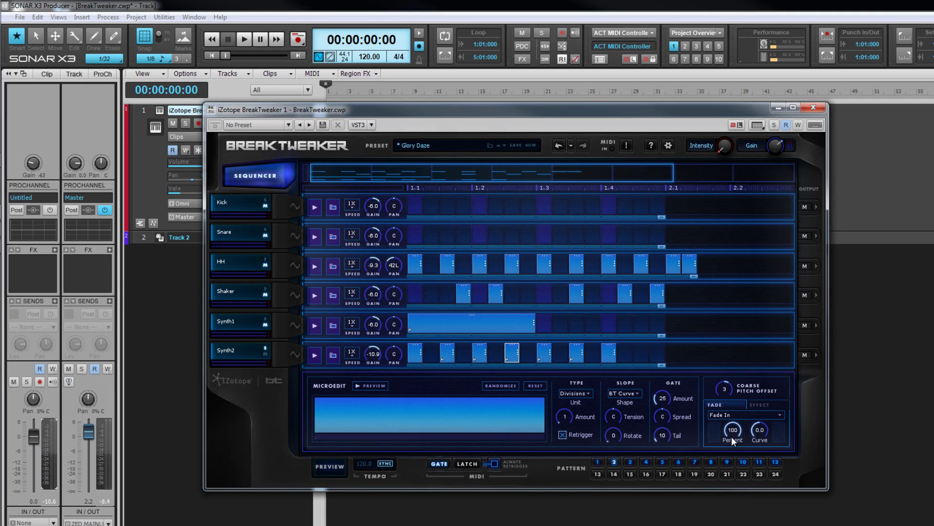
pyautogui.click(544, 352)
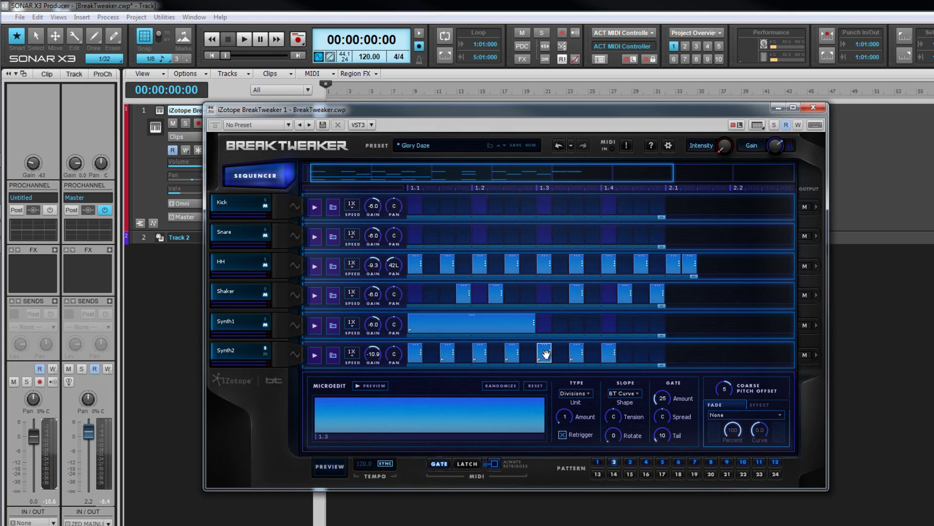
pyautogui.click(772, 415)
pyautogui.click(739, 446)
# - Play and stop the pattern to hear the fades, then select Synth2's first slice
pyautogui.click(332, 468)
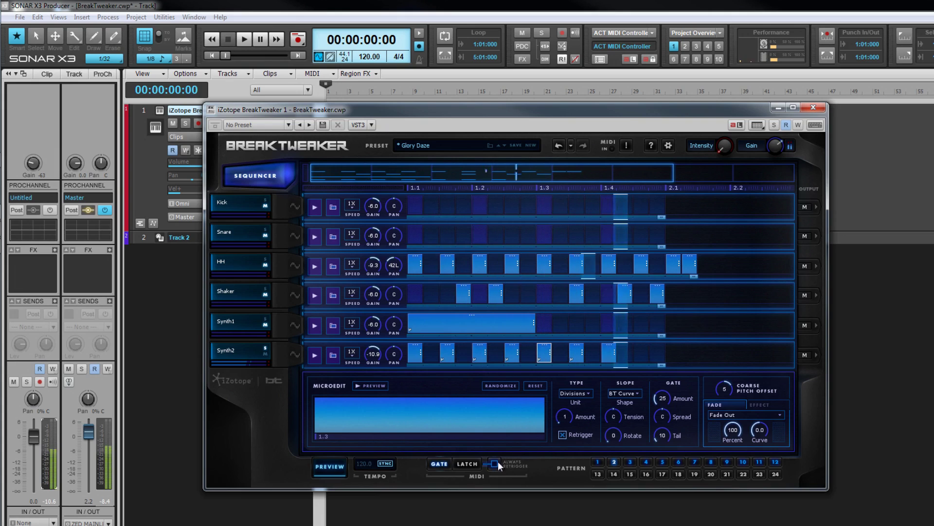
pyautogui.click(334, 466)
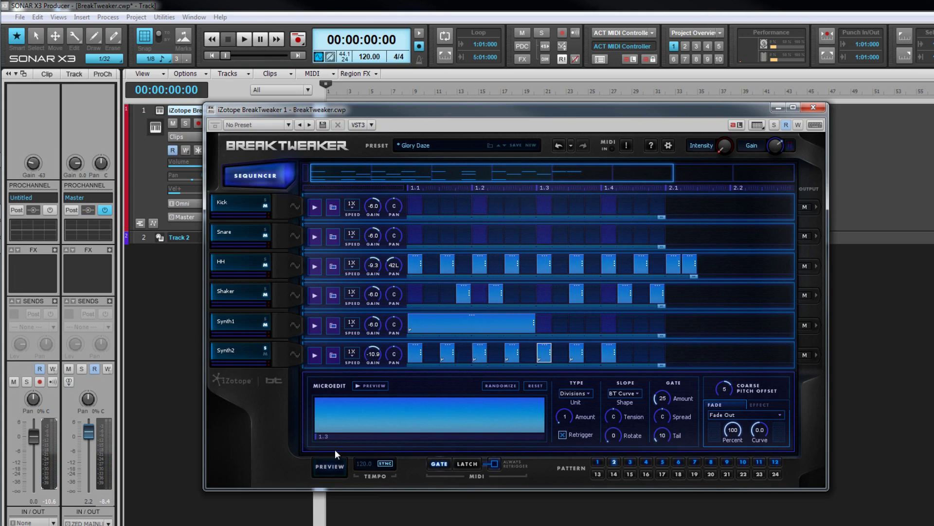
pyautogui.click(415, 353)
# - Audition Synth2's first slice with the Digital effect, then with Aliasing
pyautogui.click(767, 404)
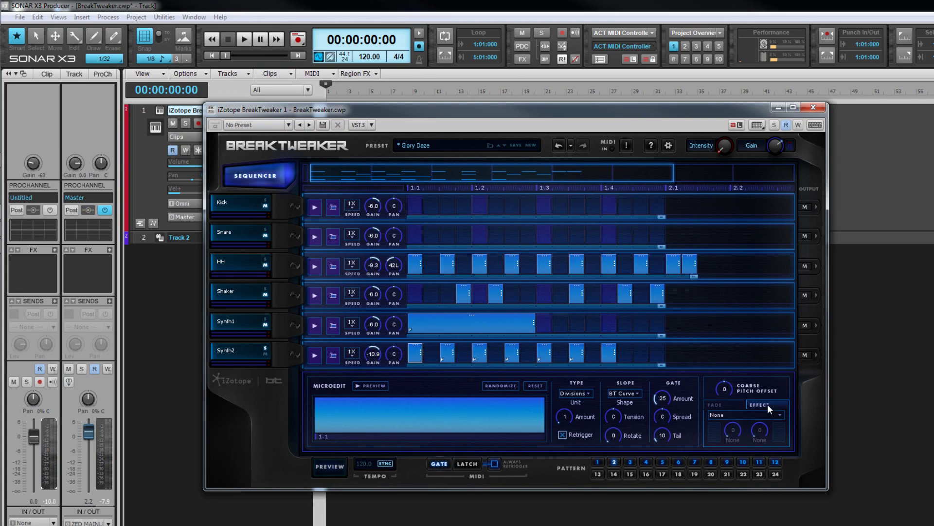
pyautogui.click(740, 417)
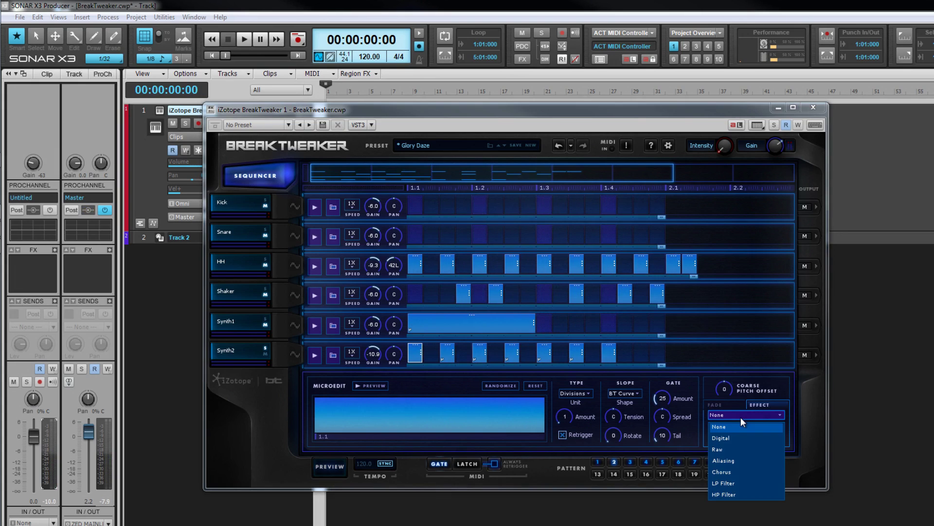
pyautogui.click(726, 436)
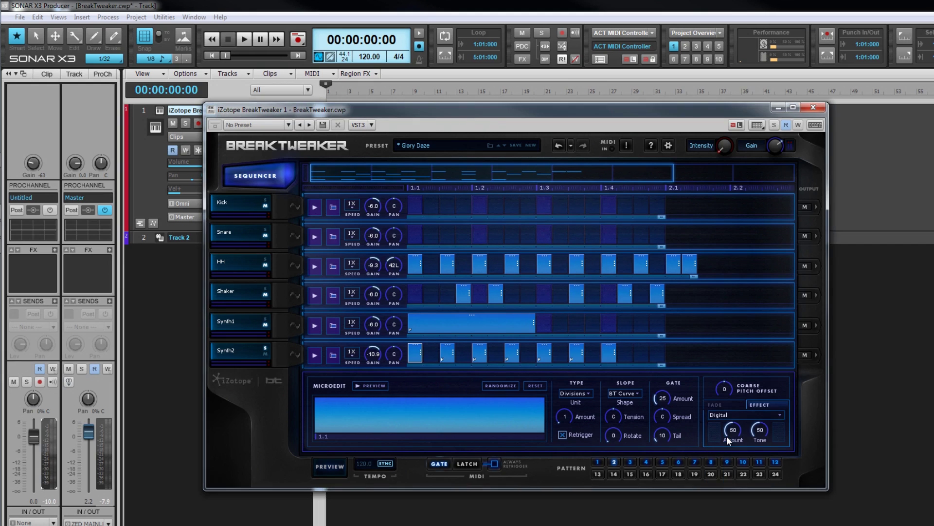
pyautogui.click(367, 383)
pyautogui.click(713, 414)
pyautogui.click(720, 460)
pyautogui.click(366, 384)
# - Switch the slice effect to Chorus and audition it
pyautogui.click(715, 413)
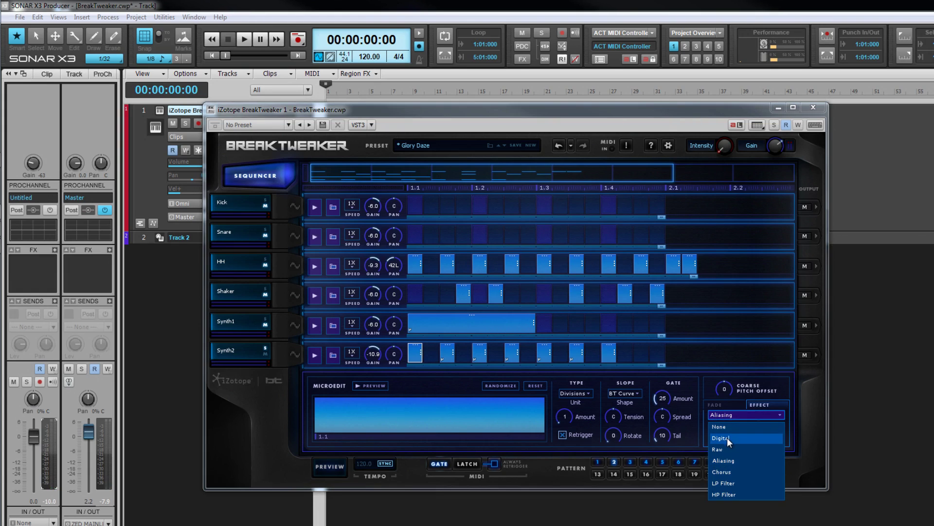
pyautogui.click(728, 472)
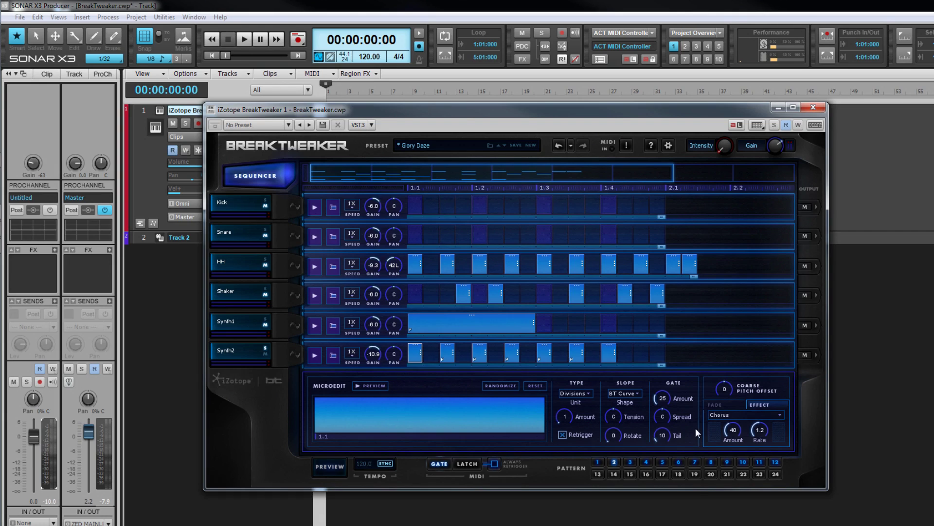
pyautogui.click(374, 385)
pyautogui.click(734, 413)
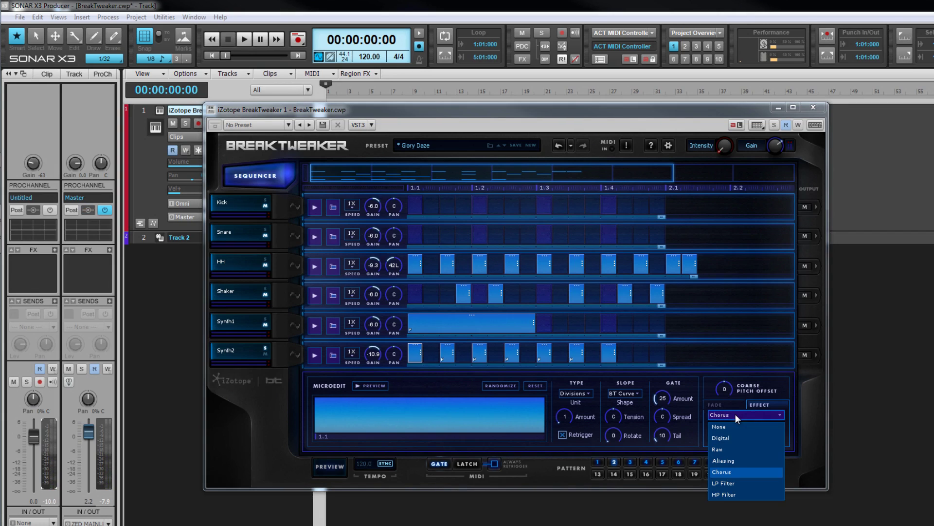
# - Try an LP Filter at 3.33k, then settle on HP Filter with resonance 4.5 and audition
pyautogui.click(726, 480)
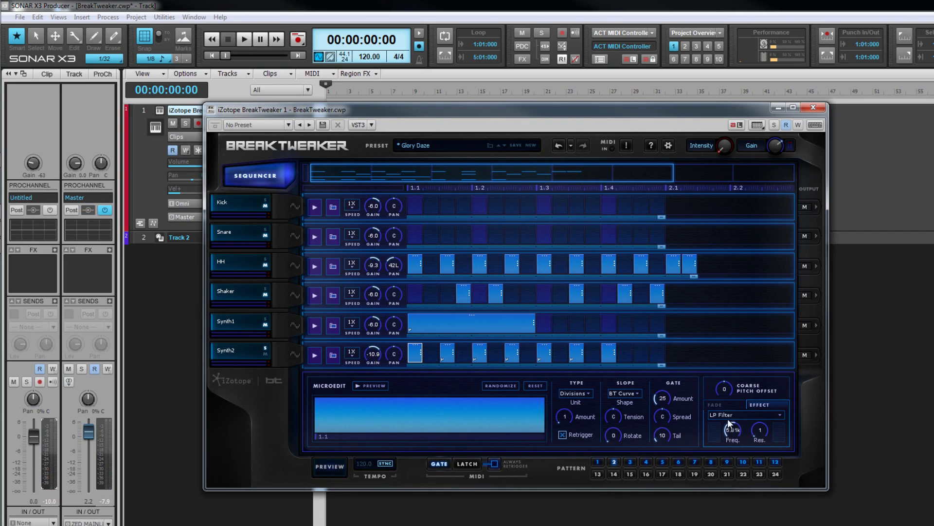
pyautogui.click(370, 384)
pyautogui.moveTo(732, 430); pyautogui.dragTo(735, 449)
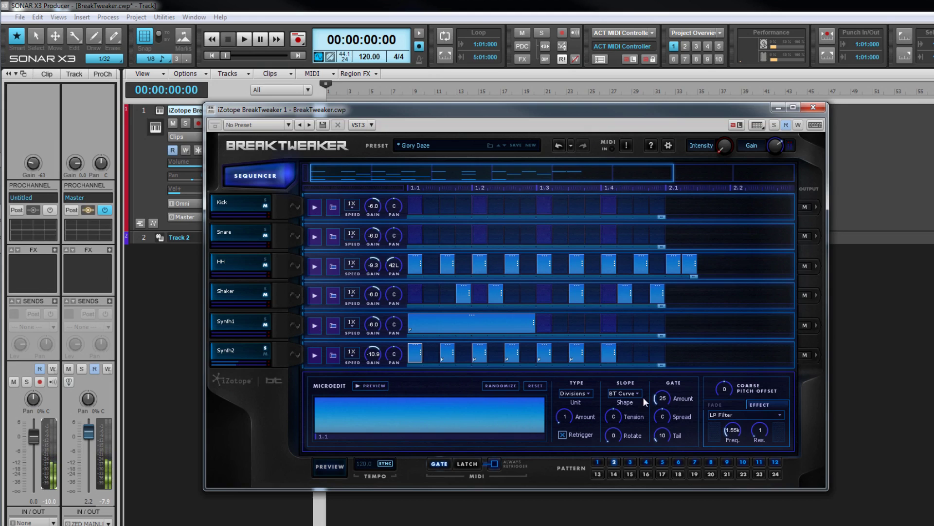
pyautogui.click(730, 415)
pyautogui.click(732, 493)
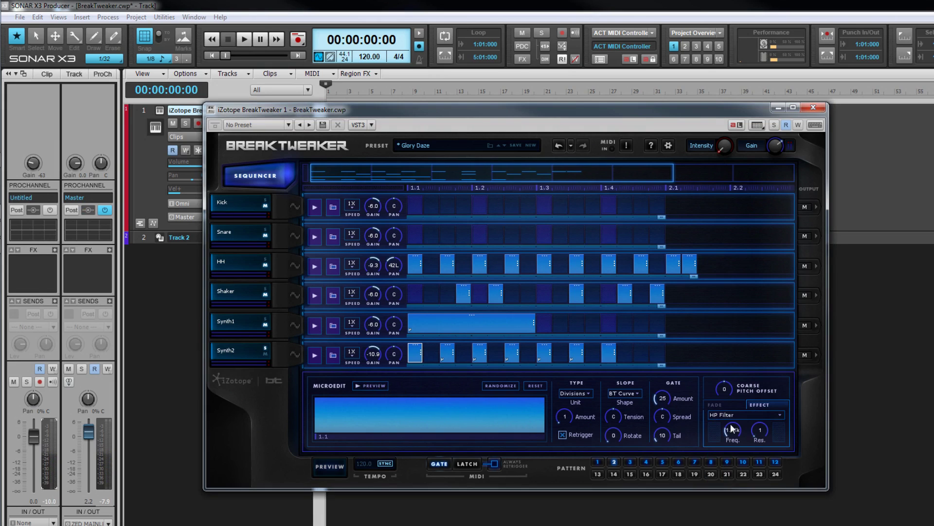
pyautogui.moveTo(761, 419); pyautogui.dragTo(762, 412)
pyautogui.click(382, 386)
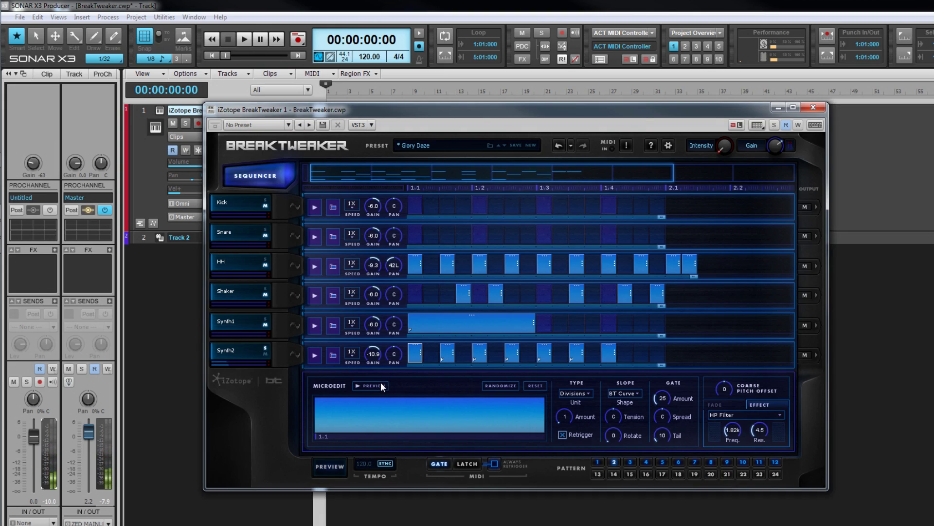